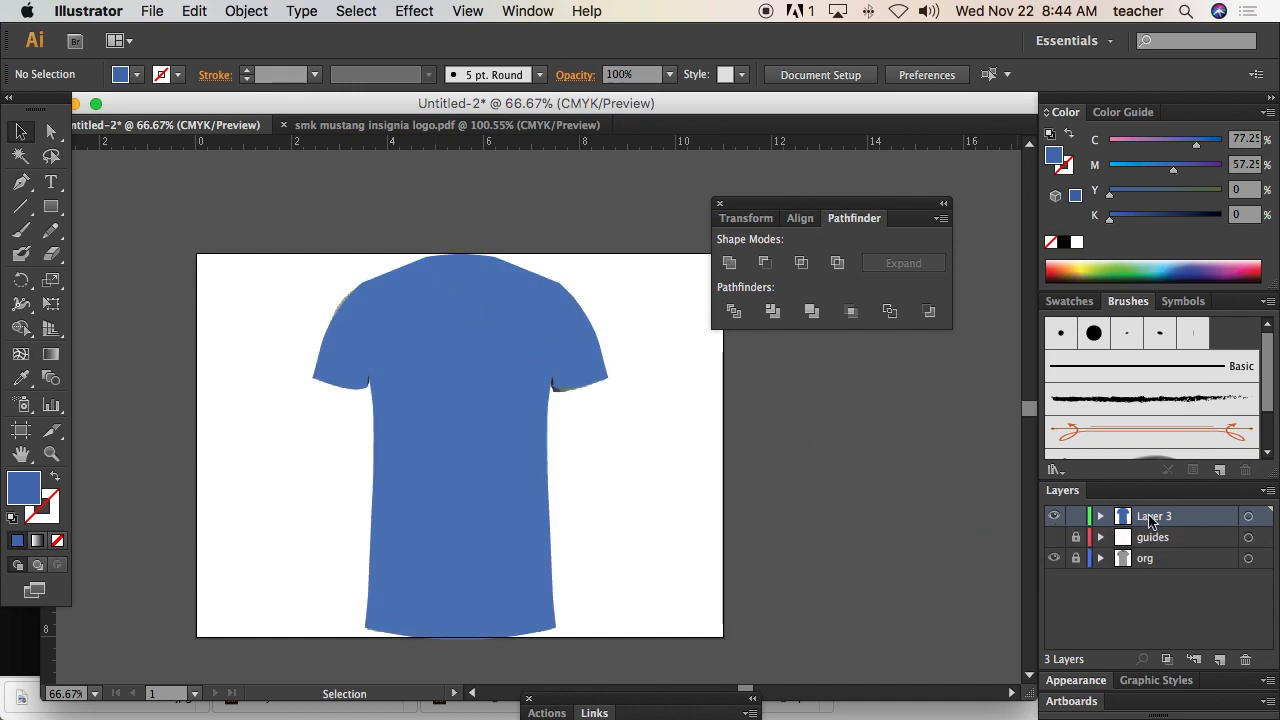
# Step: Rename Layer 3 to "base fabric" and hide it to uncover the shirt photo
pyautogui.doubleClick(1153, 517)
pyautogui.write('base fabric')
pyautogui.press('Return')
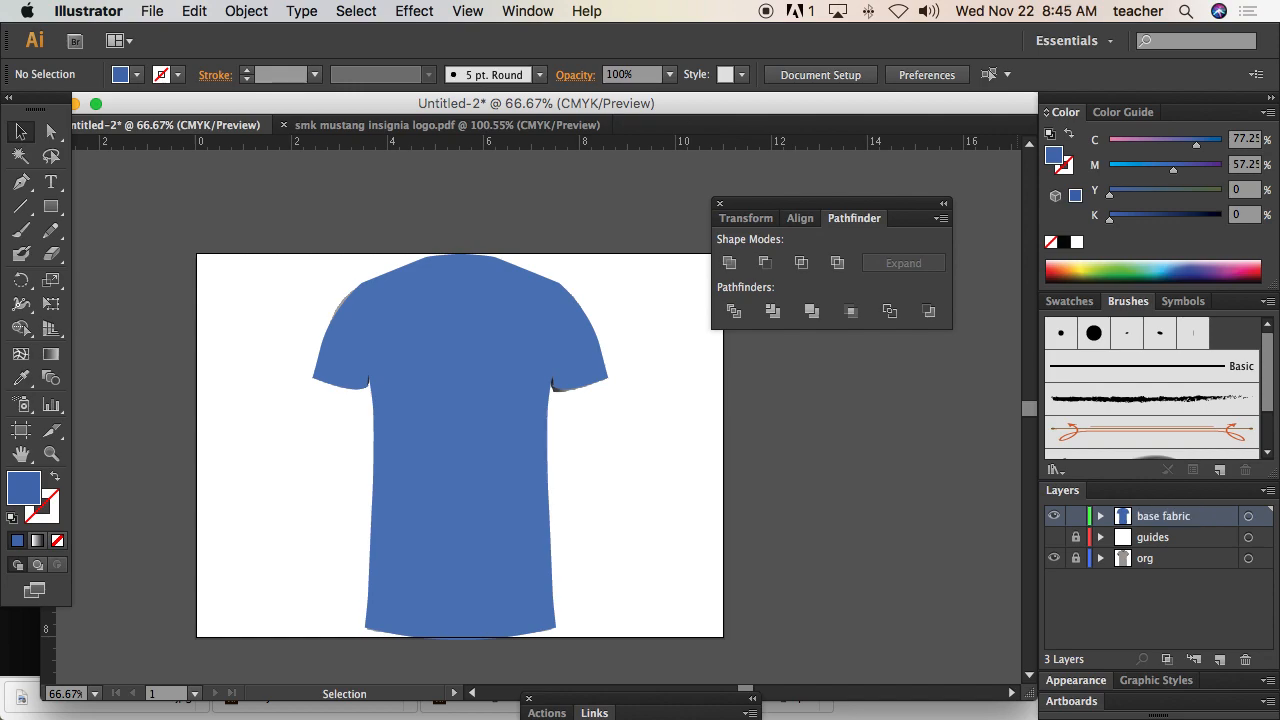
pyautogui.click(1054, 516)
# Step: Add a new layer above base fabric and make the guides layer visible
pyautogui.moveTo(414, 251); pyautogui.dragTo(566, 349)
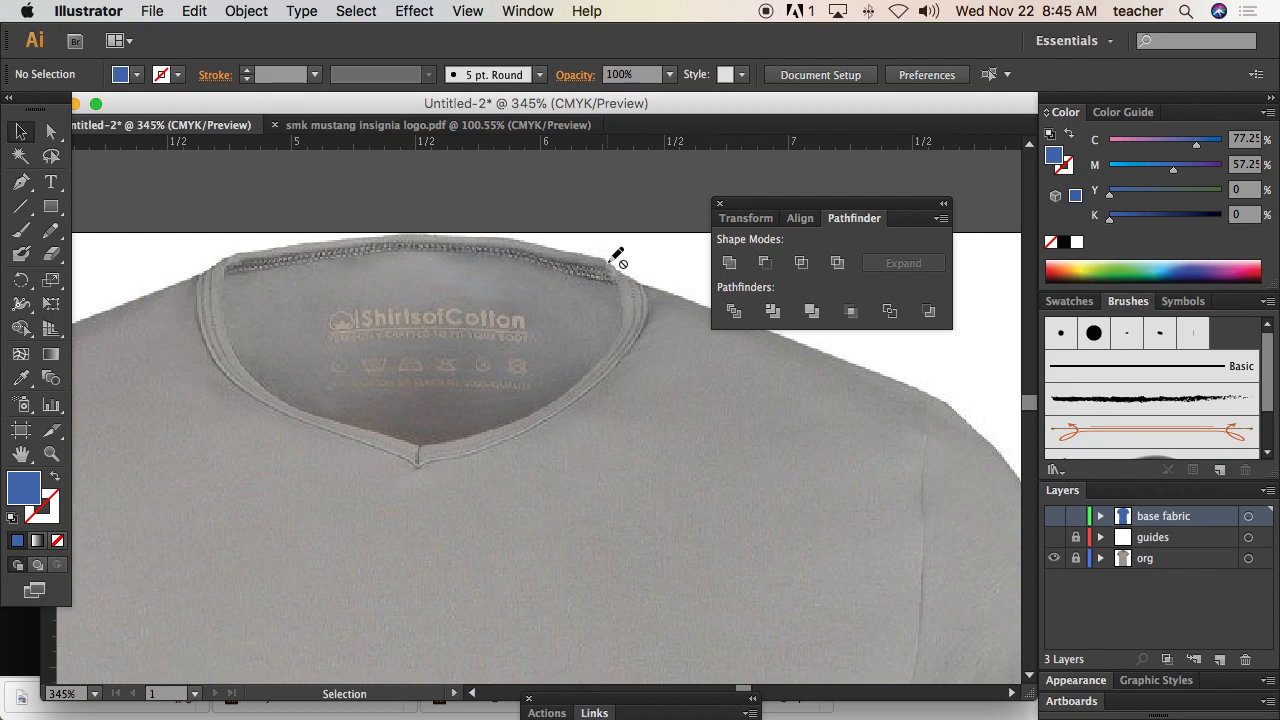
pyautogui.click(1219, 660)
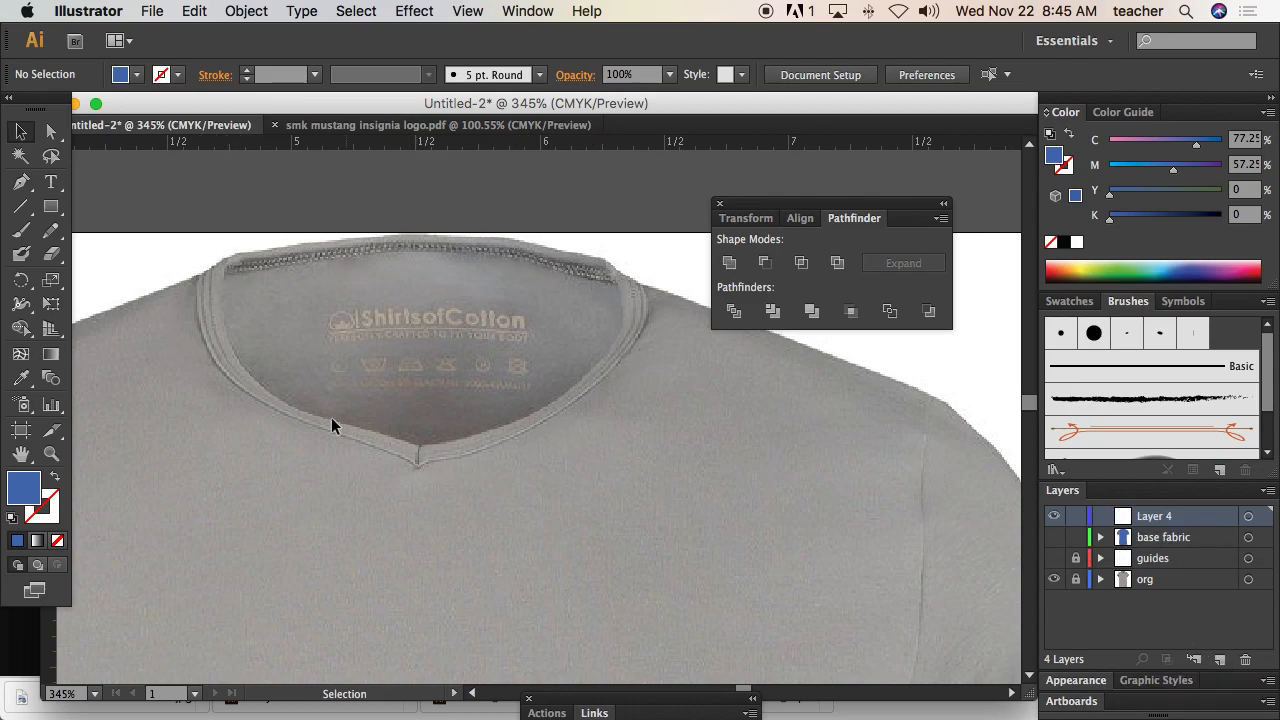
pyautogui.click(1054, 558)
# Step: Trace the left half of the shirt's neck opening with the Pen tool as a closed path ending on the center guide
pyautogui.click(21, 182)
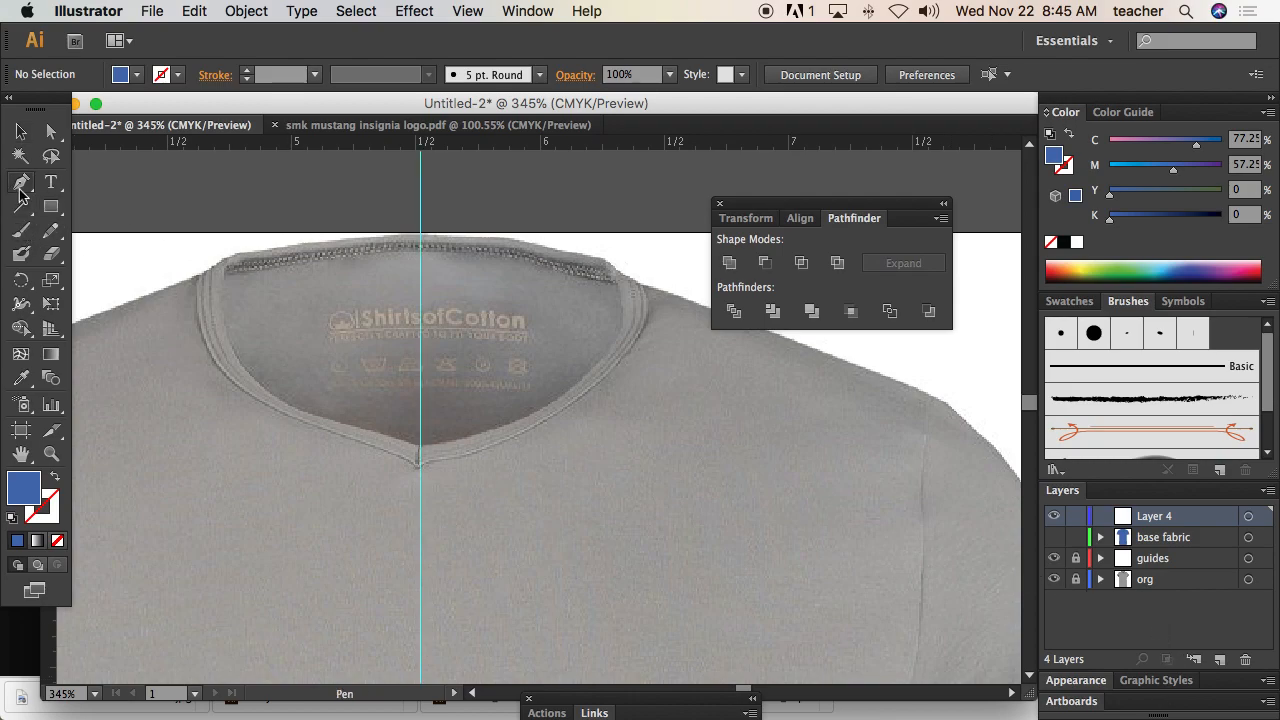
pyautogui.click(421, 236)
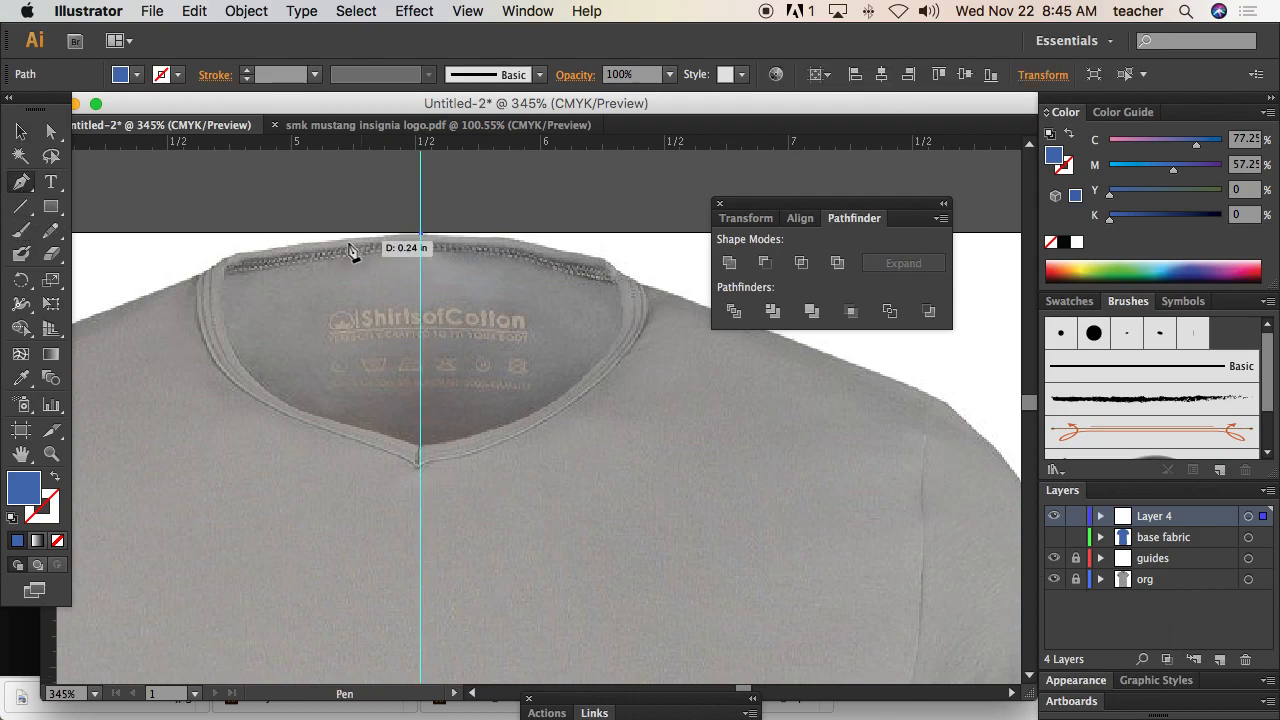
pyautogui.click(234, 253)
pyautogui.moveTo(222, 270); pyautogui.dragTo(219, 289)
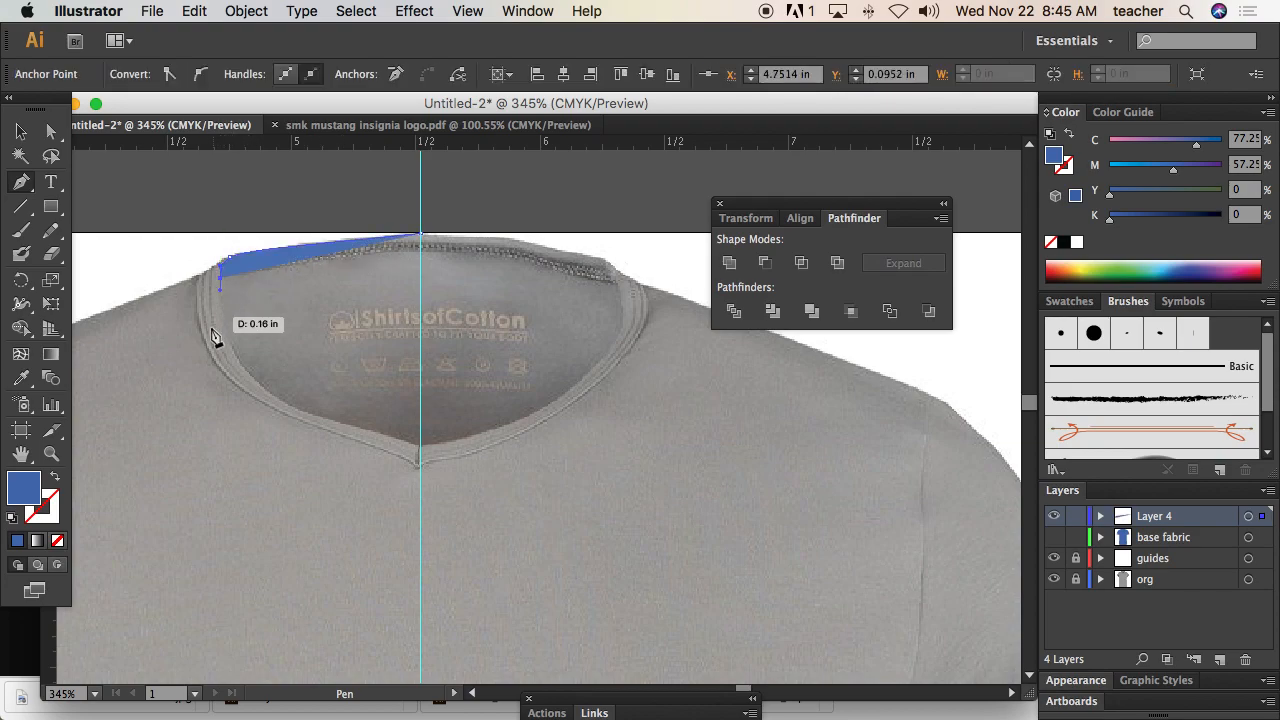
pyautogui.click(54, 478)
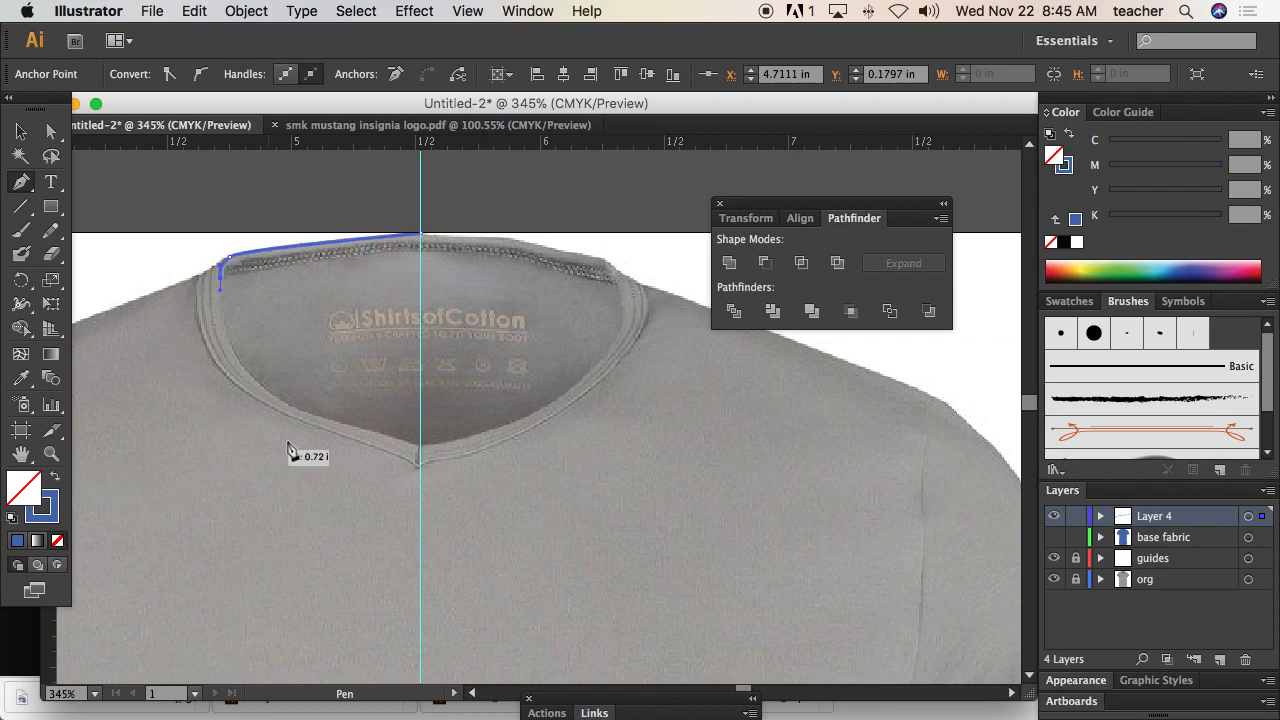
pyautogui.click(289, 406)
pyautogui.moveTo(296, 409); pyautogui.dragTo(364, 434)
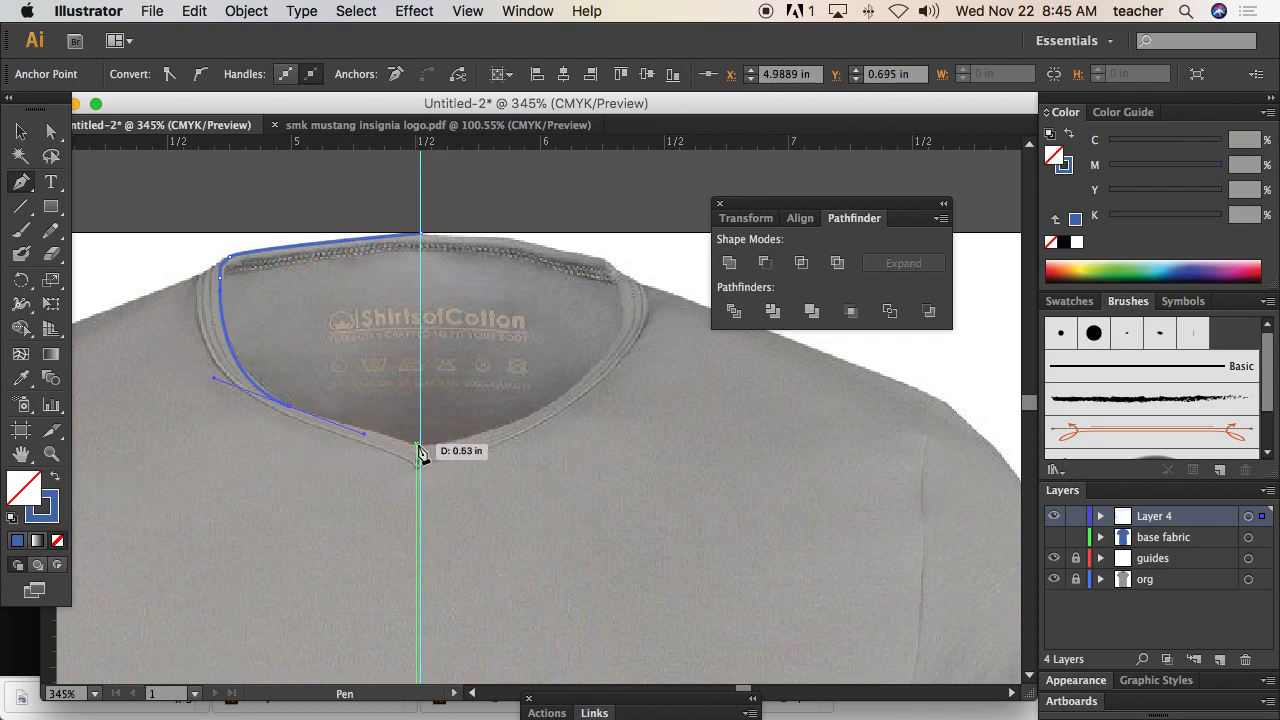
pyautogui.click(420, 445)
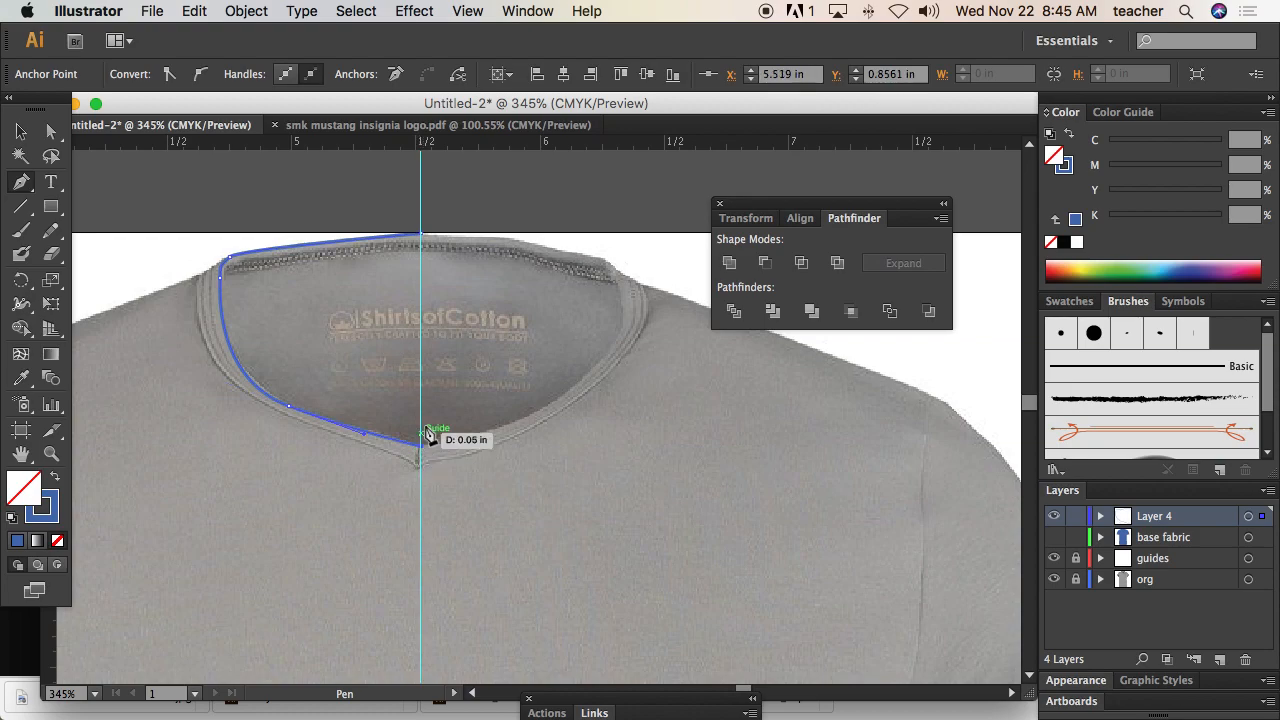
pyautogui.click(423, 238)
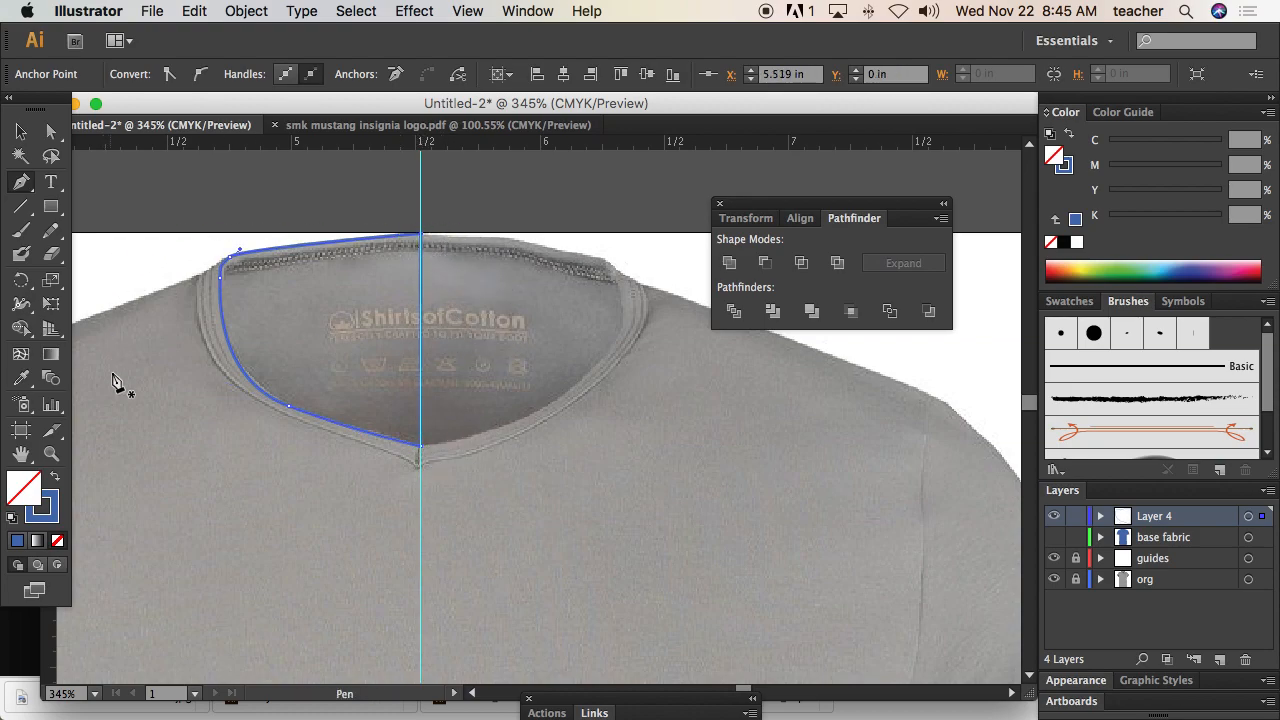
# Step: Fill the half neck shape with a darker navy blue from the color guide and no stroke
pyautogui.click(55, 479)
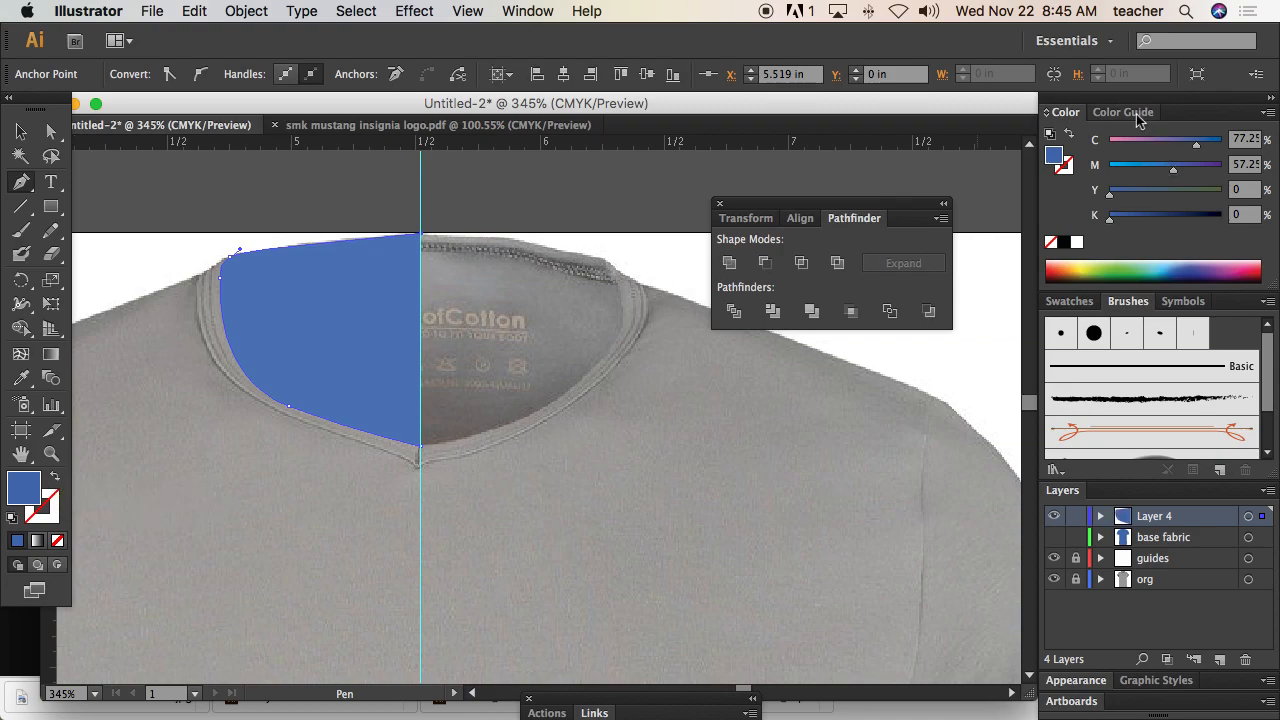
pyautogui.click(1120, 112)
pyautogui.click(1104, 142)
# Step: Try to reflect a copy of the half neck shape about the vertical axis, and undo it
pyautogui.press('v')
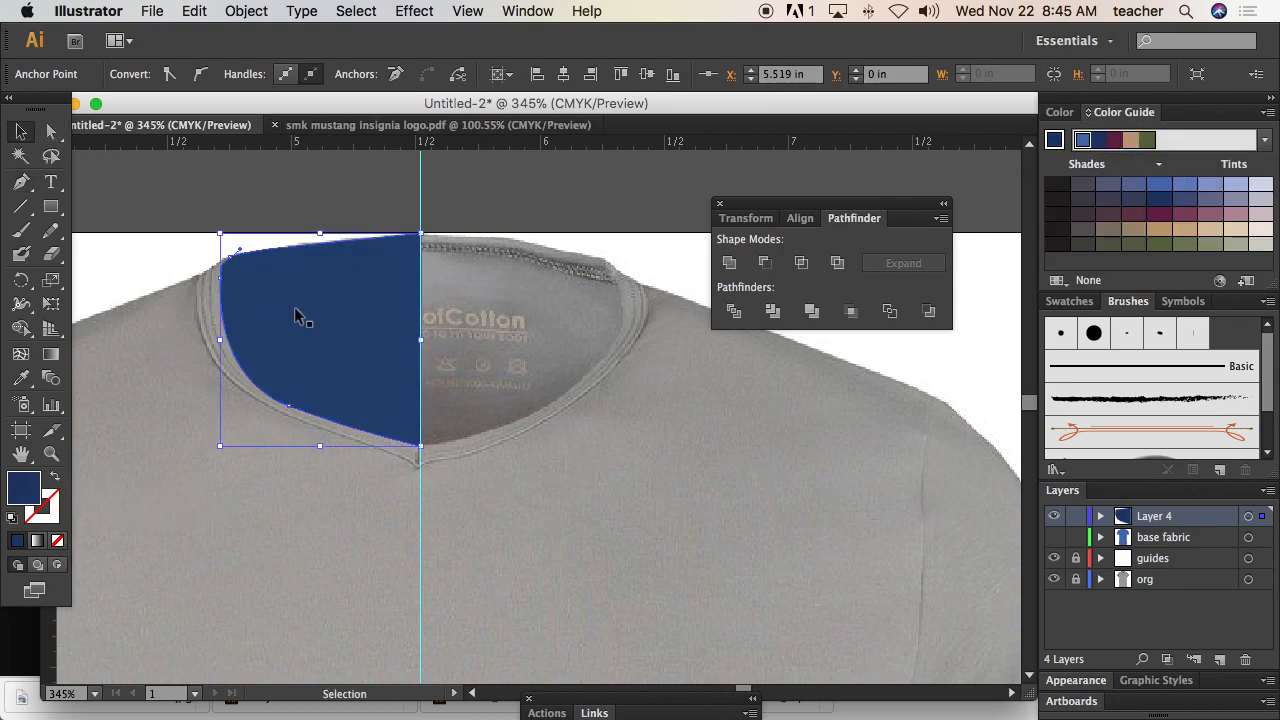
pyautogui.rightClick(300, 315)
pyautogui.moveTo(430, 577)
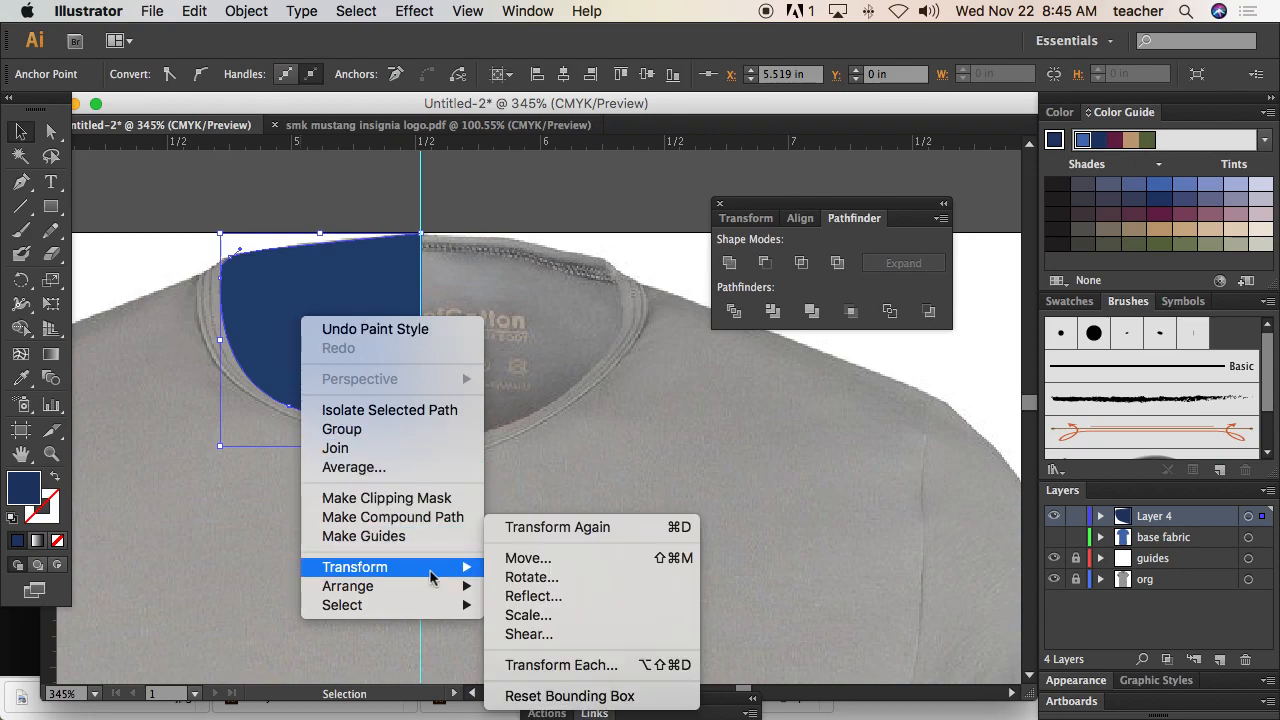
pyautogui.click(545, 596)
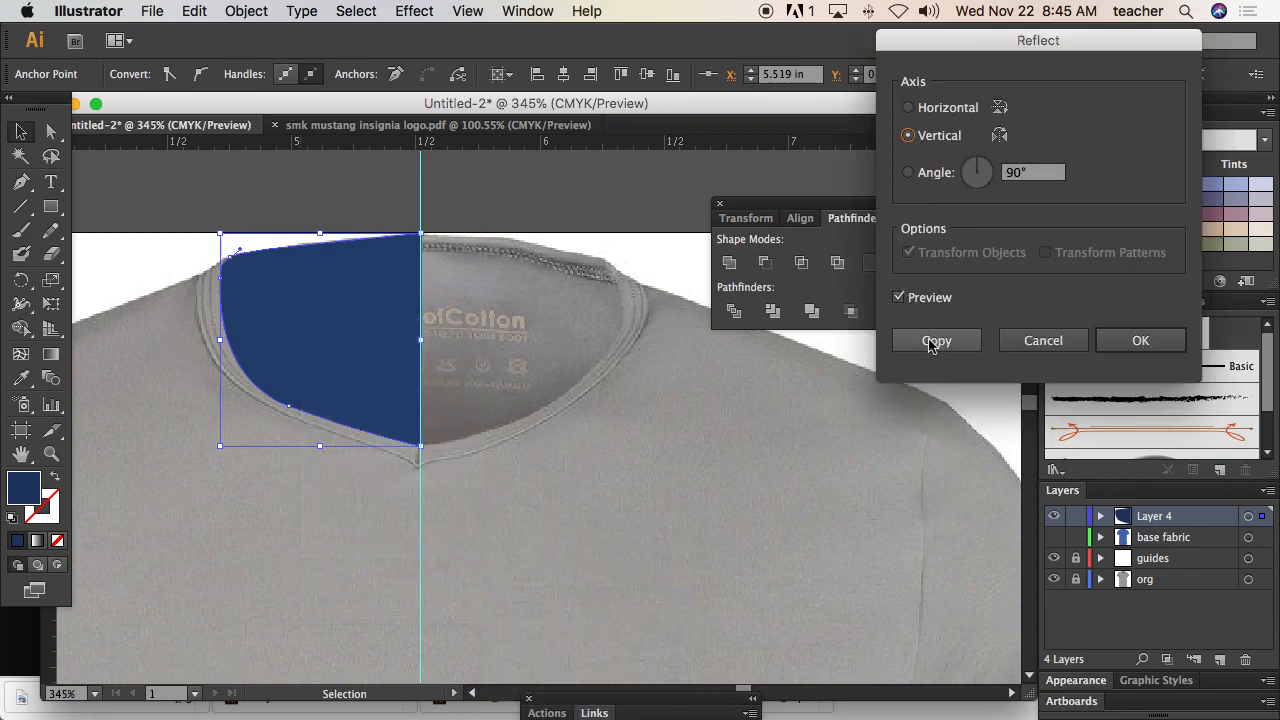
pyautogui.click(932, 342)
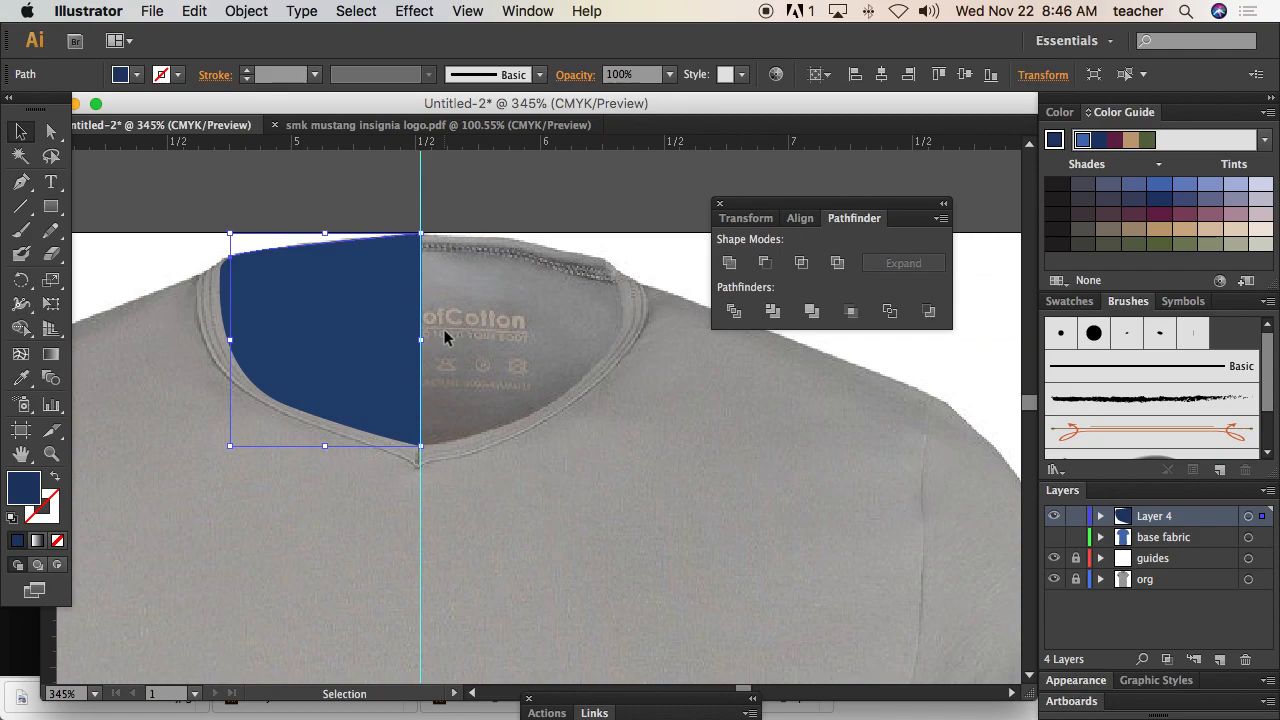
pyautogui.press('super+z')
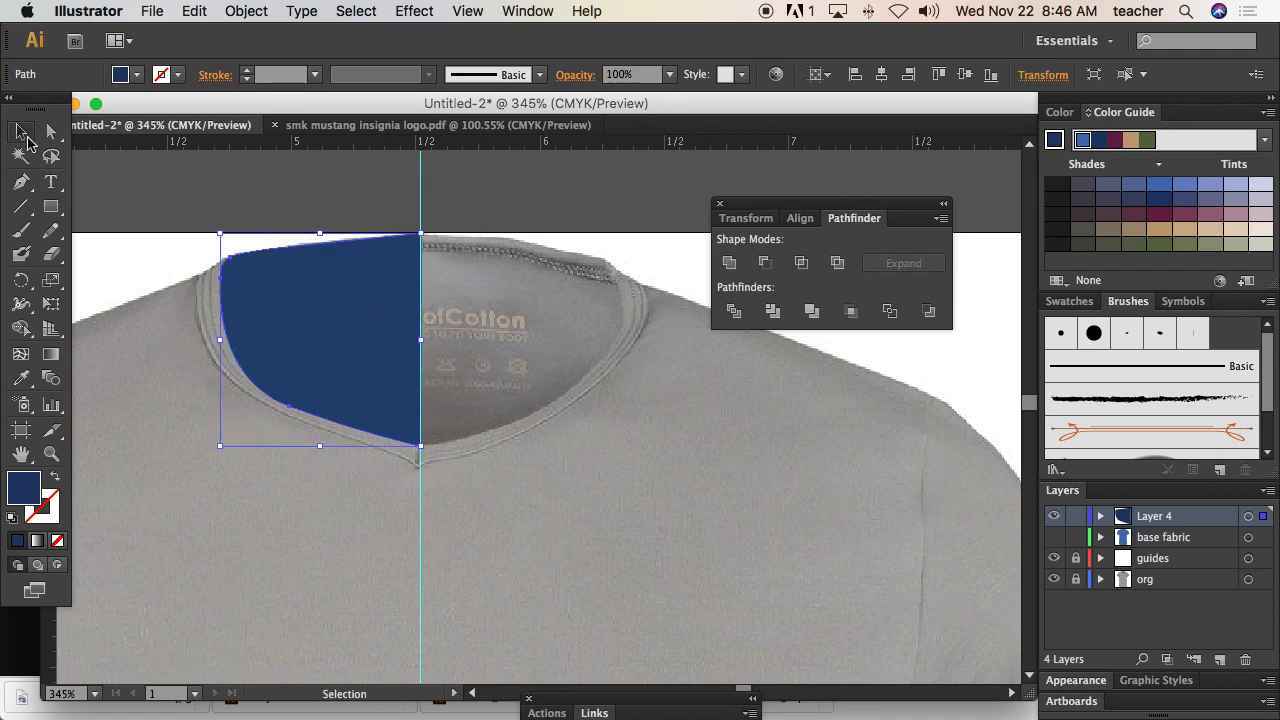
# Step: Select the whole half neck shape and create a copy reflected about the vertical axis
pyautogui.click(143, 194)
pyautogui.click(308, 333)
pyautogui.rightClick(320, 339)
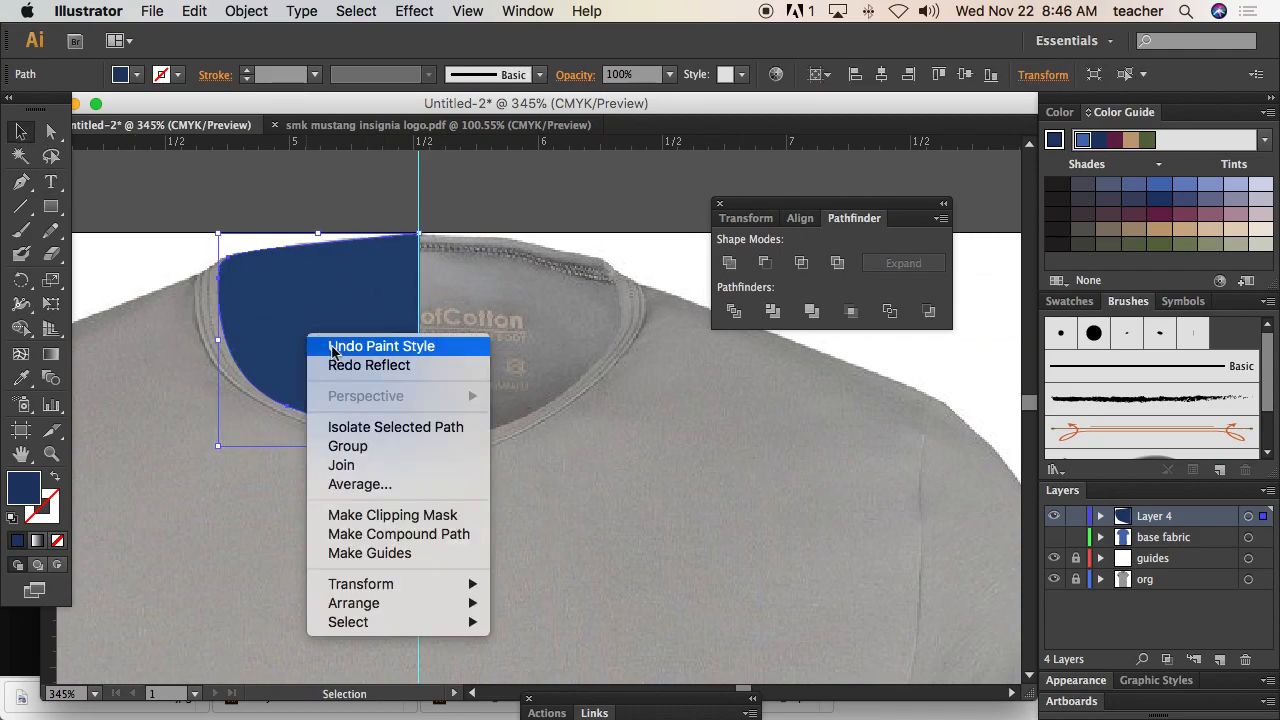
pyautogui.moveTo(423, 589)
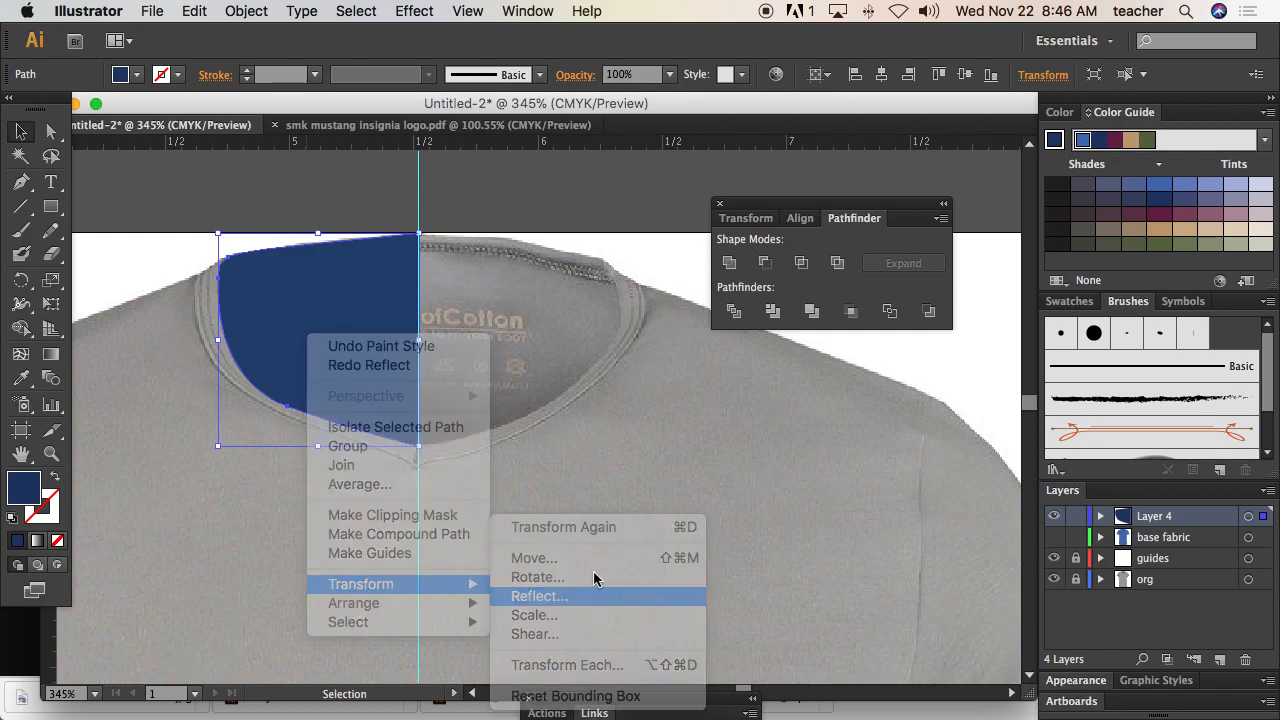
pyautogui.click(588, 595)
pyautogui.click(936, 340)
# Step: Move the mirrored copy to the other side of the center guide and combine both halves into the full neck shape
pyautogui.moveTo(365, 349); pyautogui.dragTo(561, 353)
pyautogui.keyDown('shift'); pyautogui.click(392, 339); pyautogui.keyUp('shift')
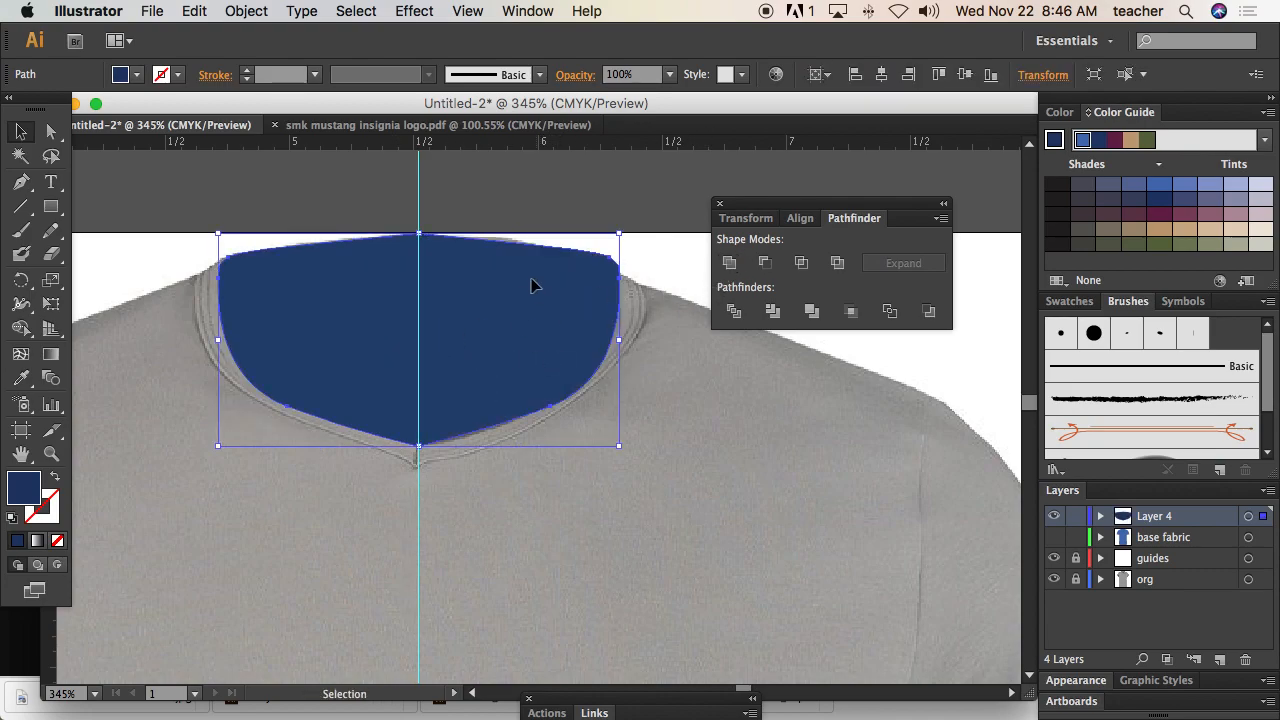
# Step: Show the base fabric layer beneath the navy neck shape
pyautogui.click(1054, 539)
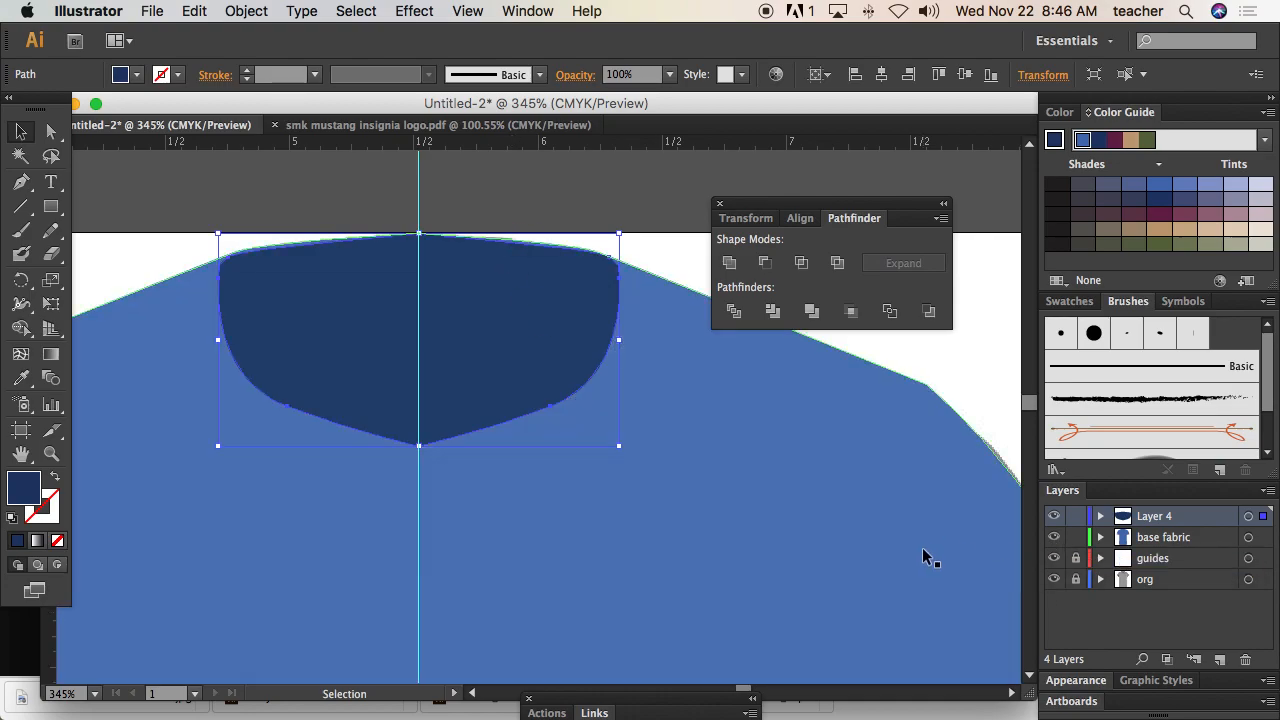
pyautogui.keyDown('alt'); pyautogui.keyDown('super'); pyautogui.click(531, 494); pyautogui.keyUp('super'); pyautogui.keyUp('alt')
pyautogui.keyDown('alt'); pyautogui.keyDown('super'); pyautogui.click(508, 383); pyautogui.keyUp('super'); pyautogui.keyUp('alt')
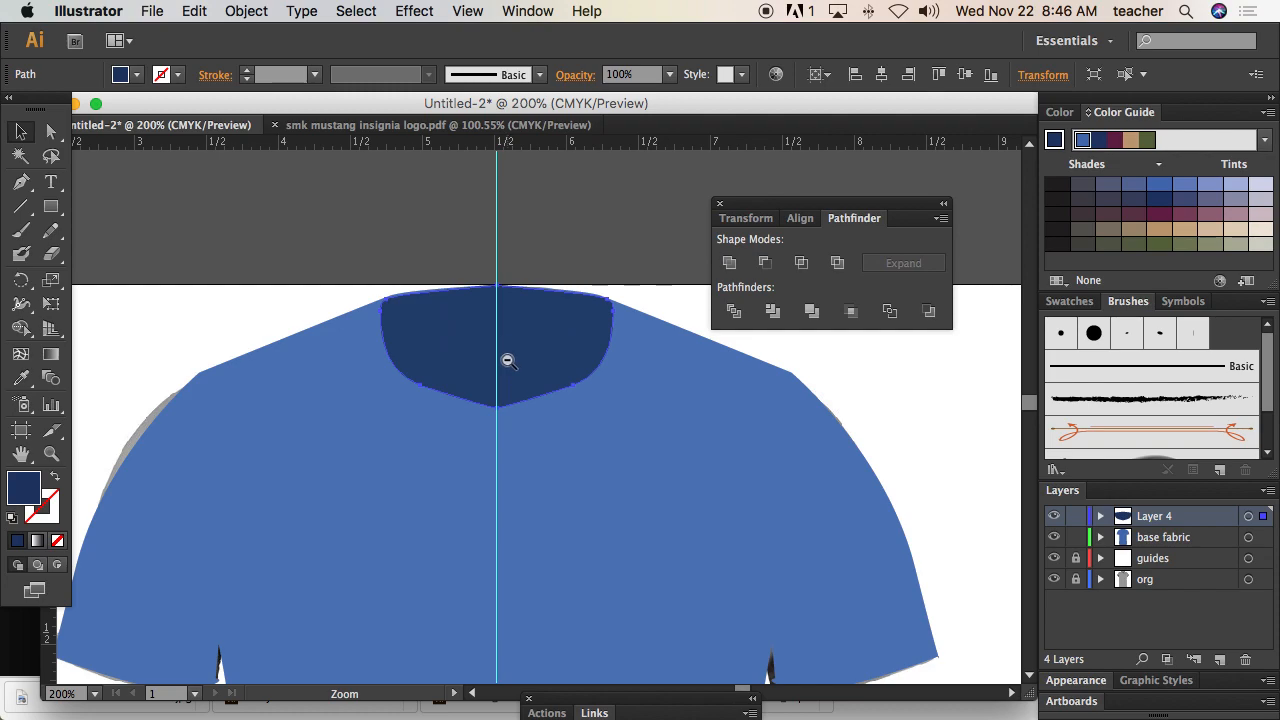
pyautogui.keyDown('alt'); pyautogui.keyDown('super'); pyautogui.click(506, 306); pyautogui.keyUp('super'); pyautogui.keyUp('alt')
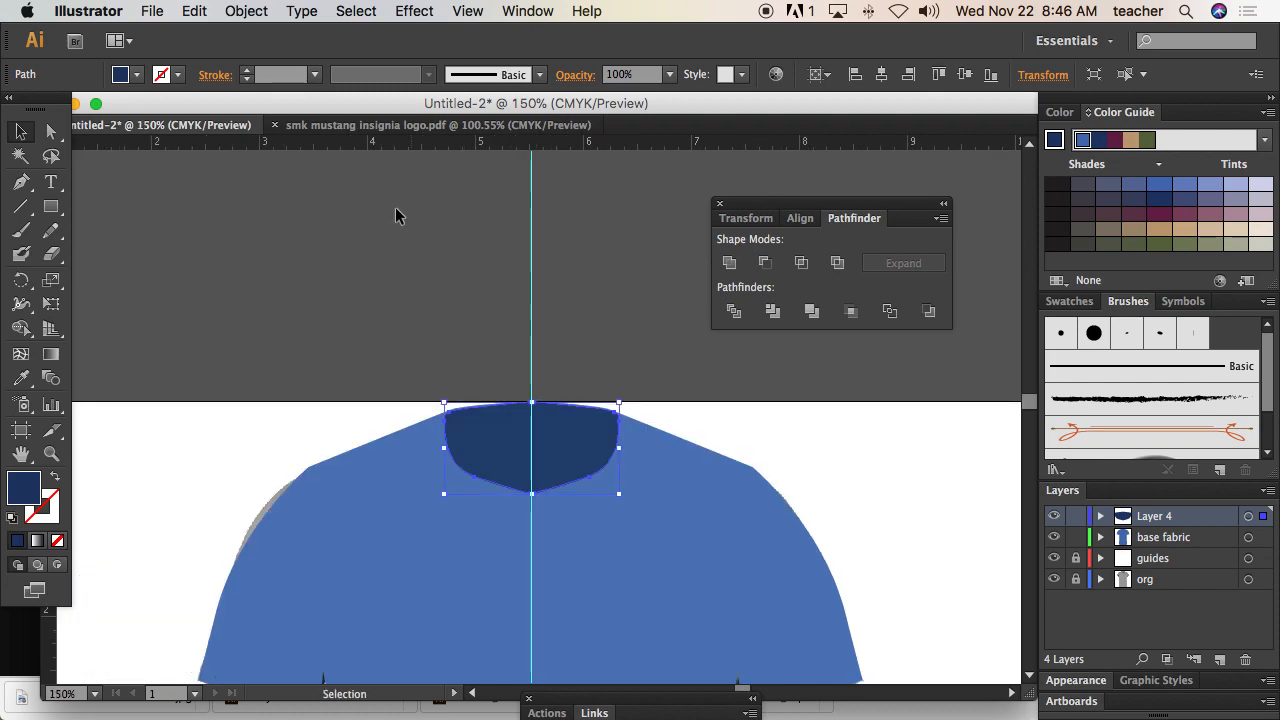
# Step: Look over the logo artboards in smk mustang insignia logo.pdf, then return to the shirt document
pyautogui.click(390, 128)
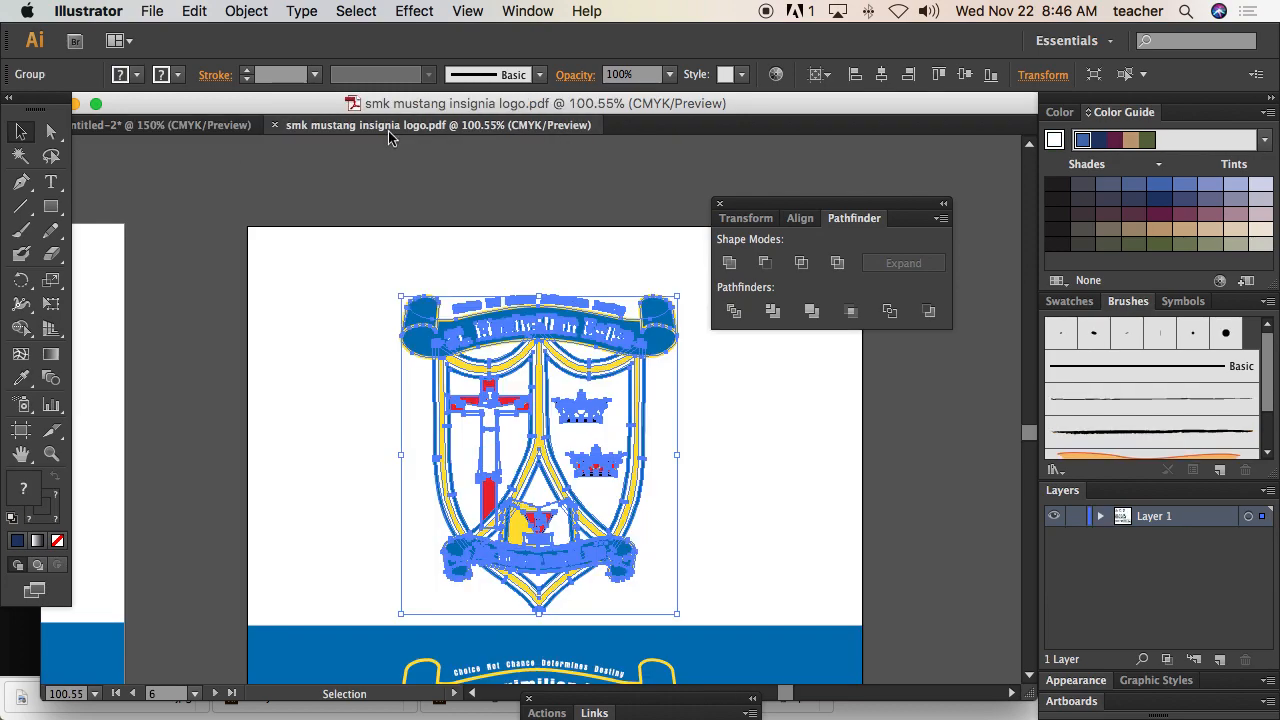
pyautogui.press('z')
pyautogui.keyDown('alt'); pyautogui.click(387, 311); pyautogui.keyUp('alt')
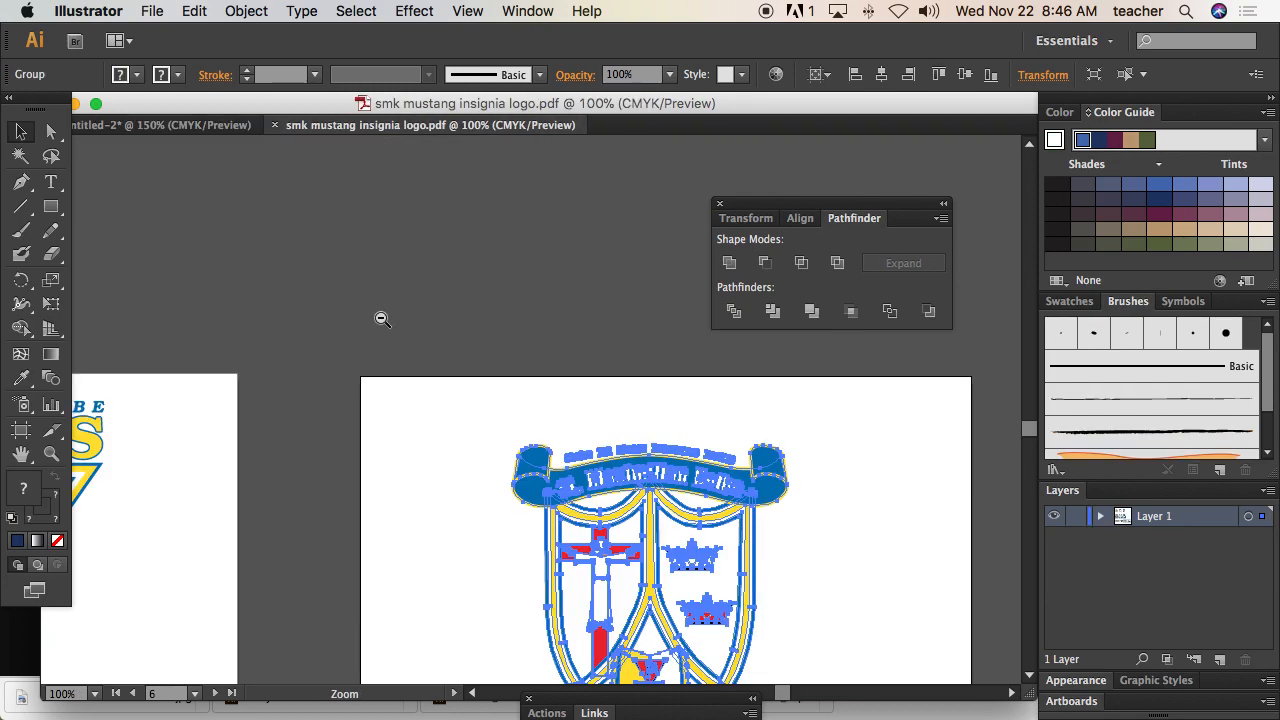
pyautogui.keyDown('alt'); pyautogui.click(344, 408); pyautogui.keyUp('alt')
pyautogui.keyDown('alt'); pyautogui.click(344, 408); pyautogui.keyUp('alt')
pyautogui.keyDown('alt'); pyautogui.click(352, 476); pyautogui.keyUp('alt')
pyautogui.press('h')
pyautogui.moveTo(605, 447); pyautogui.dragTo(437, 487)
pyautogui.press('v')
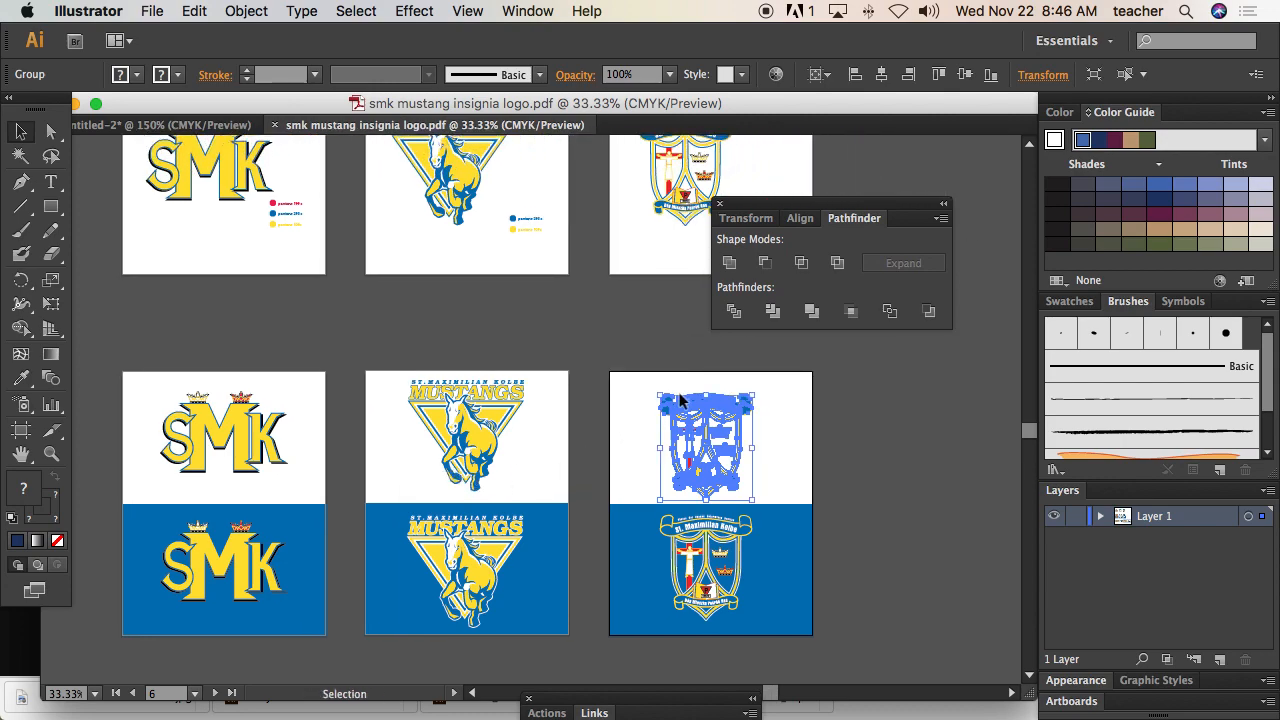
pyautogui.click(200, 125)
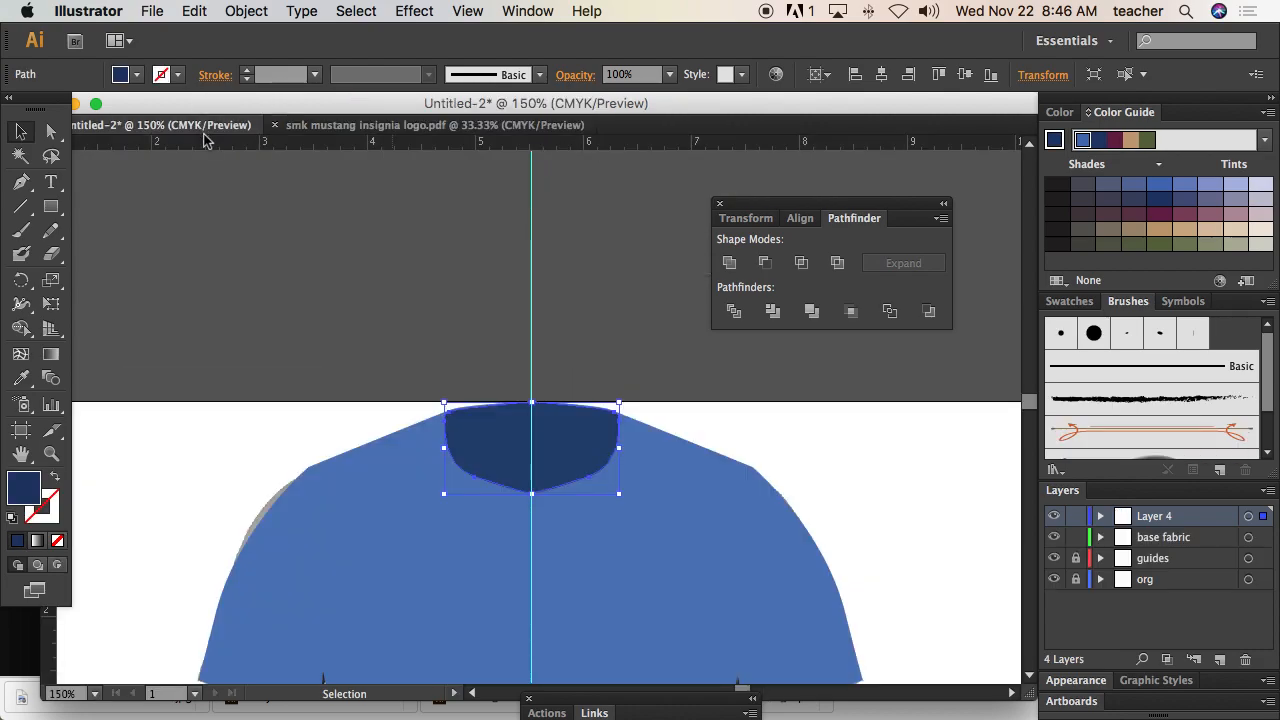
# Step: Copy the selected shield crest from smk mustang insignia logo.pdf and paste it into the Untitled-2 shirt document
pyautogui.click(355, 127)
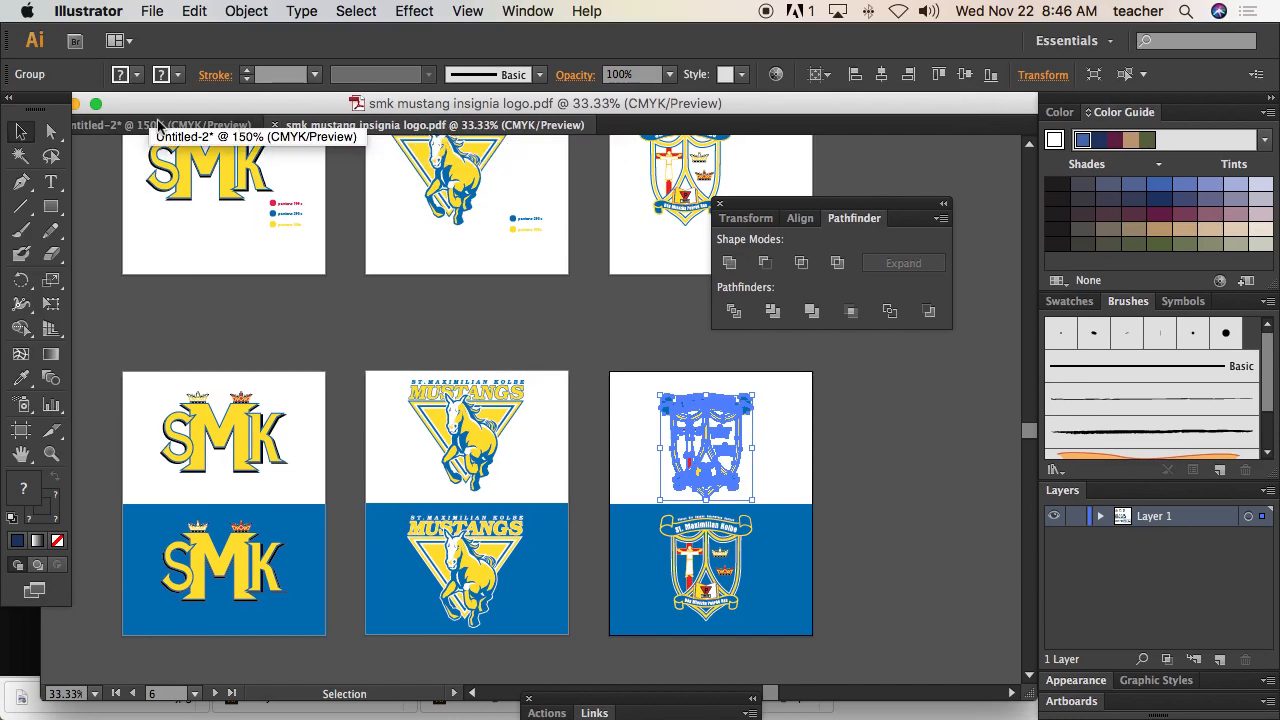
pyautogui.click(157, 124)
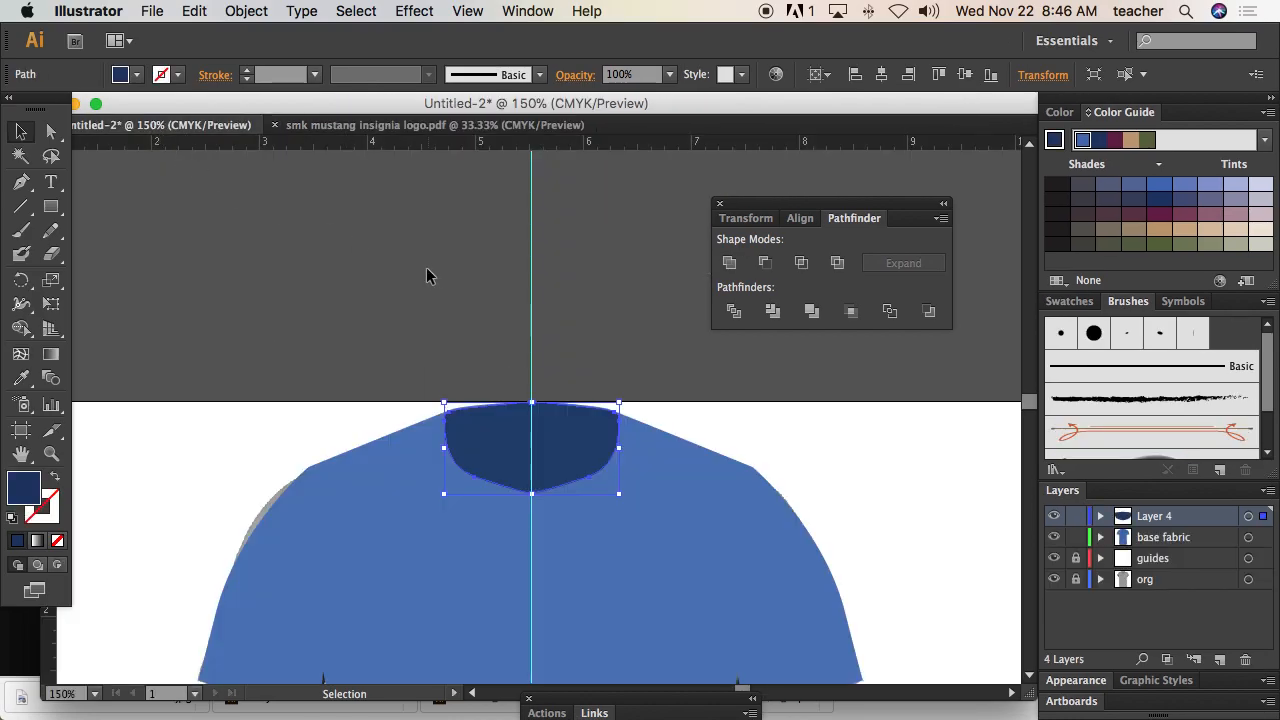
pyautogui.press('cmd+v')
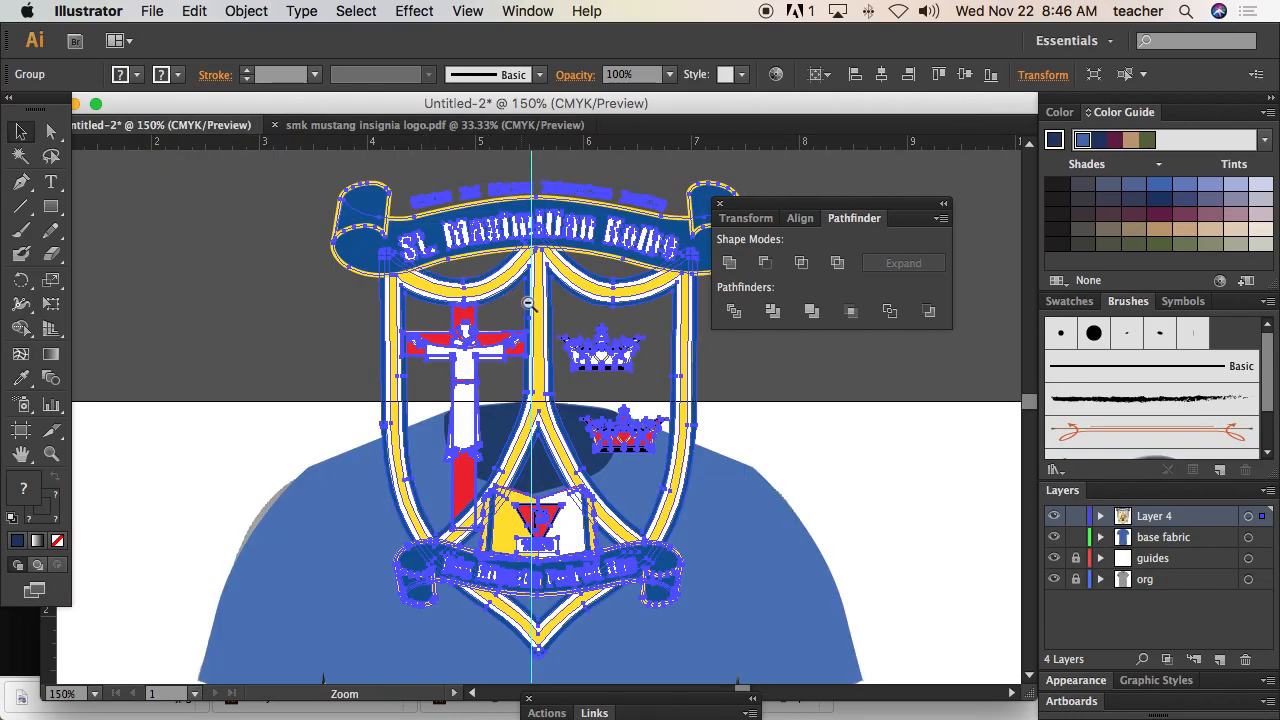
# Step: Scale the pasted crest down and center it on the guide over the lower part of the navy neck shape
pyautogui.press('cmd+minus')
pyautogui.press('cmd+minus')
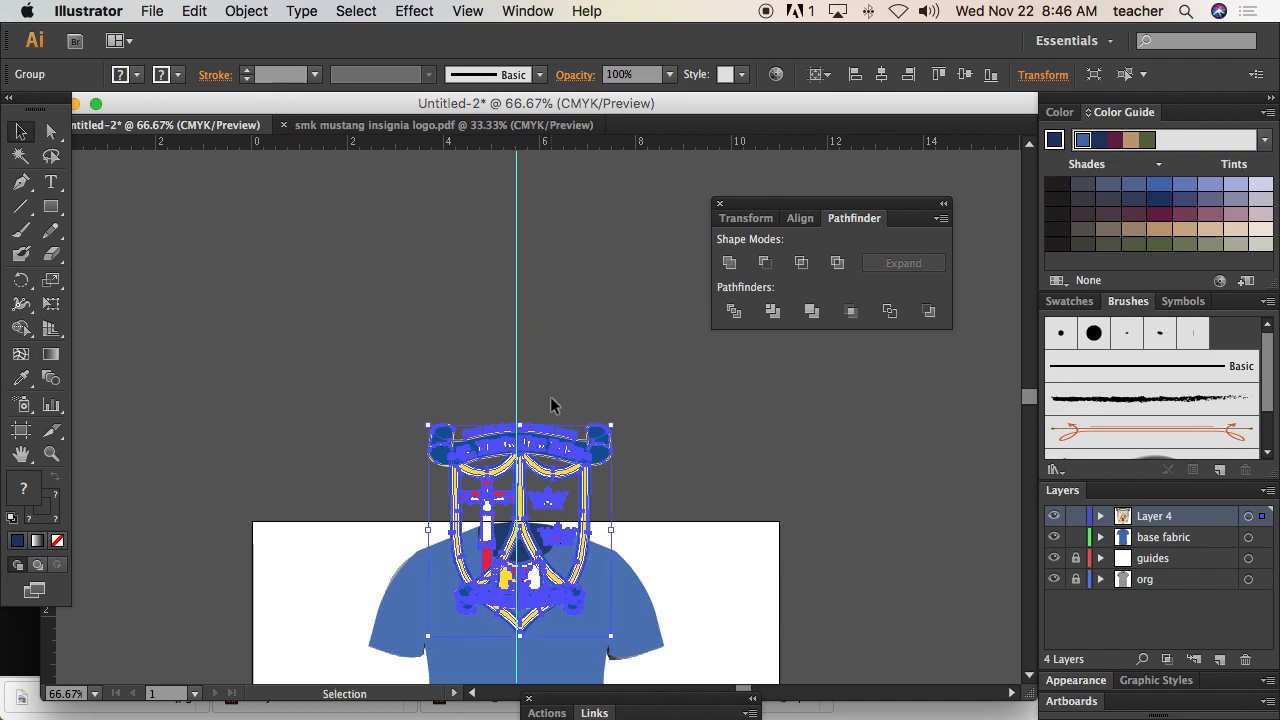
pyautogui.moveTo(613, 424); pyautogui.dragTo(555, 489)
pyautogui.press('cmd+space')
pyautogui.moveTo(462, 451); pyautogui.dragTo(597, 592)
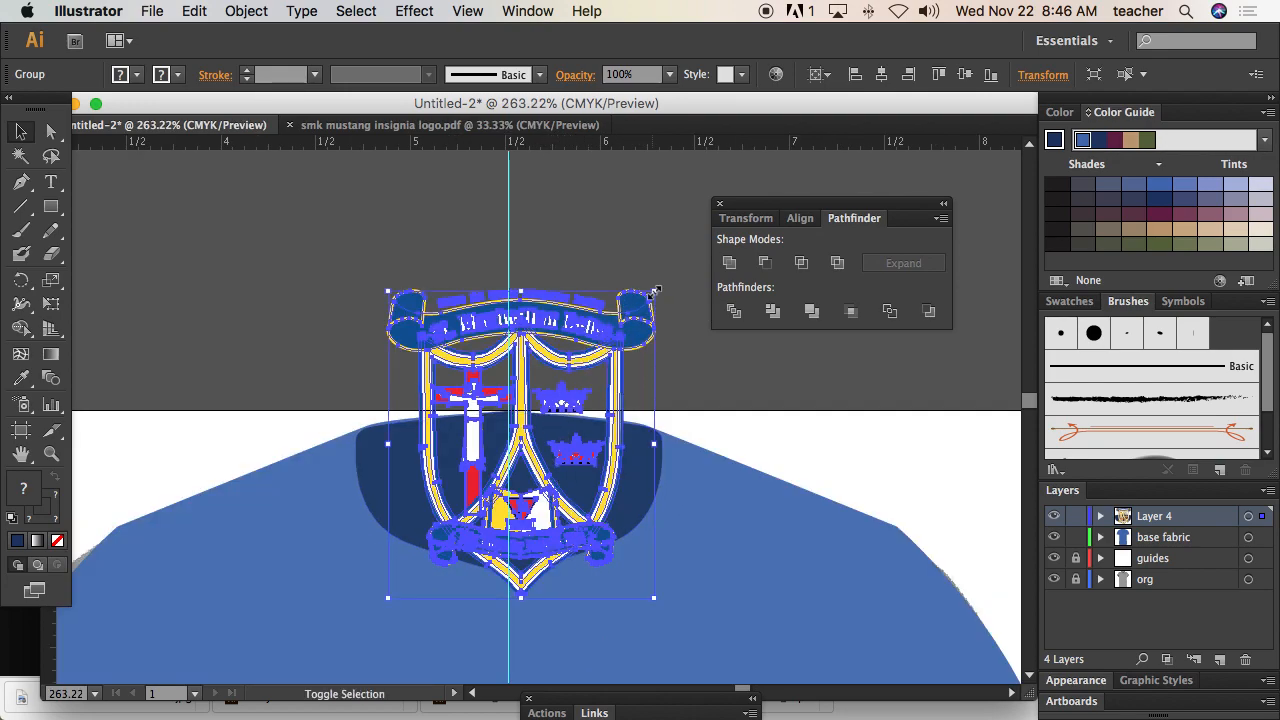
pyautogui.moveTo(654, 291); pyautogui.dragTo(596, 357)
pyautogui.moveTo(557, 475); pyautogui.dragTo(530, 572)
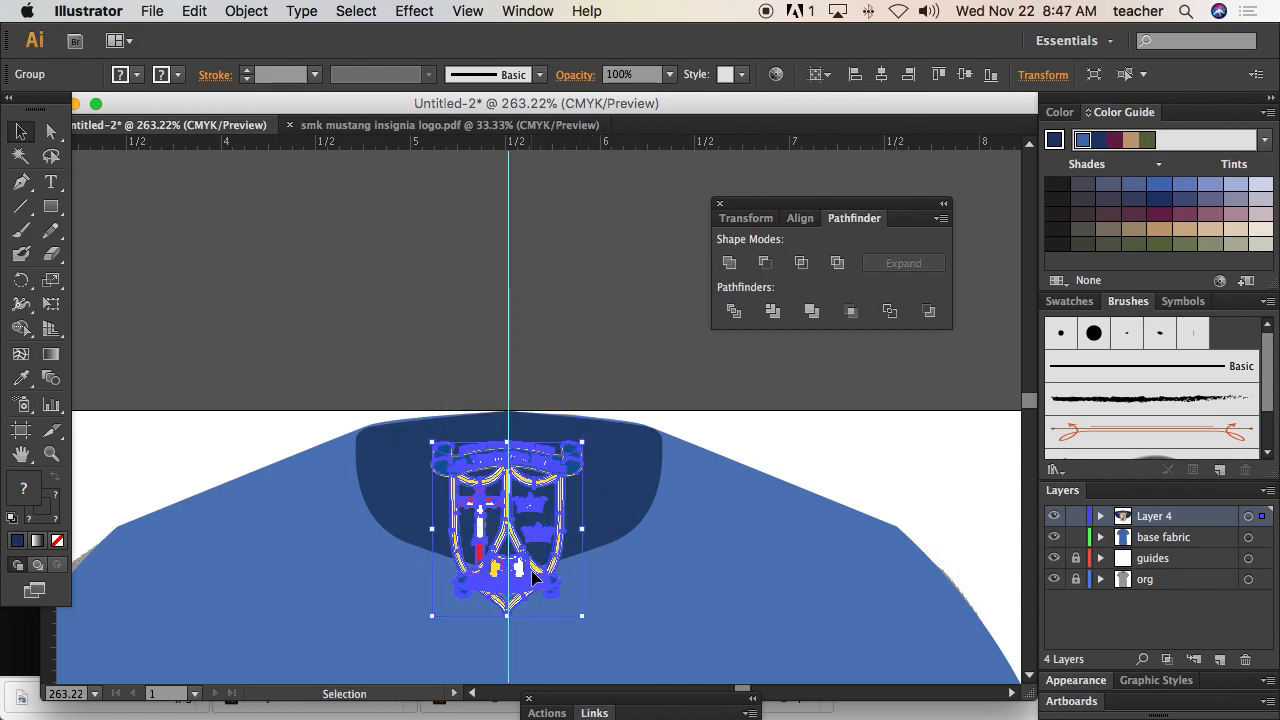
pyautogui.click(611, 390)
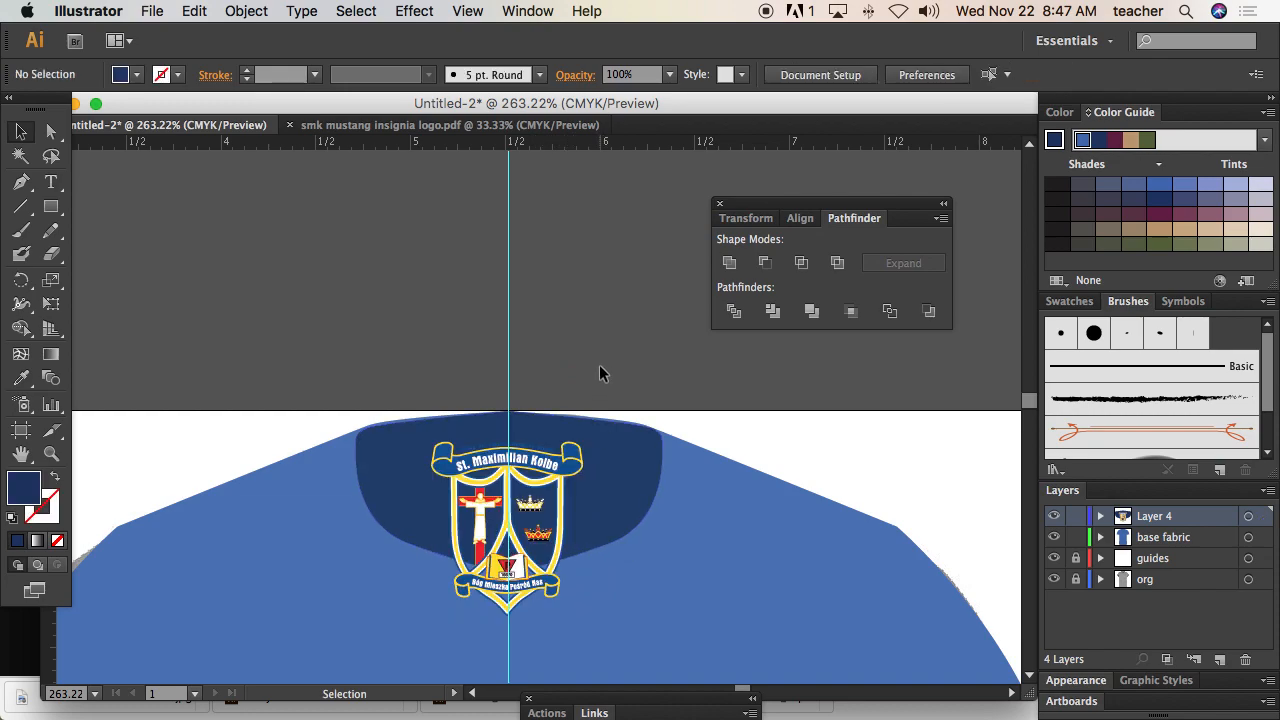
# Step: Bring the navy neck shape to the front, above the school crest
pyautogui.click(613, 438)
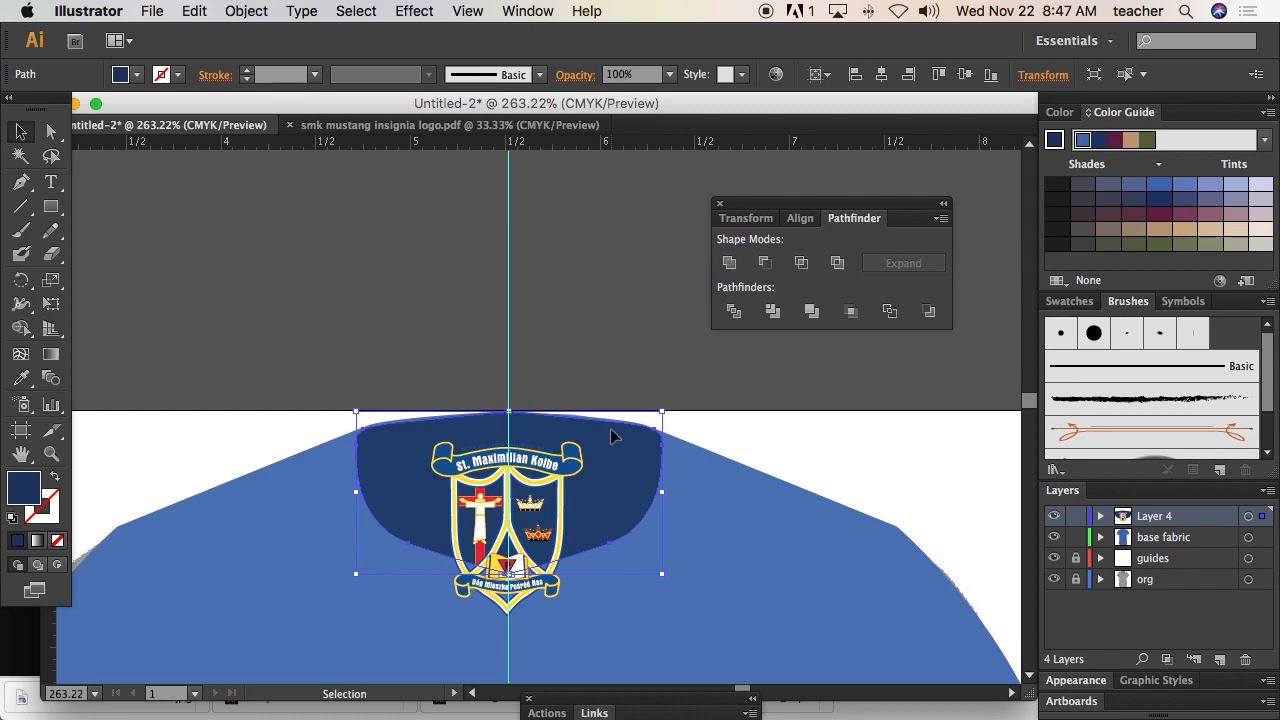
pyautogui.rightClick(612, 436)
pyautogui.moveTo(724, 662)
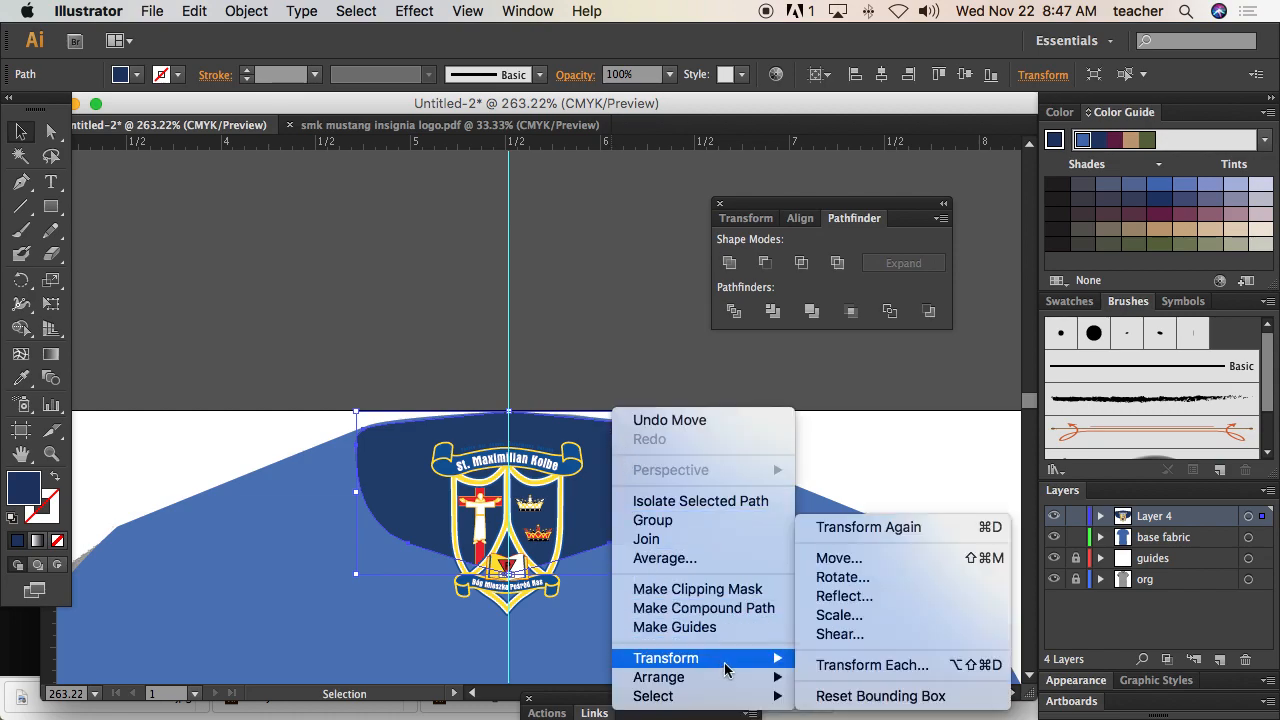
pyautogui.moveTo(786, 684)
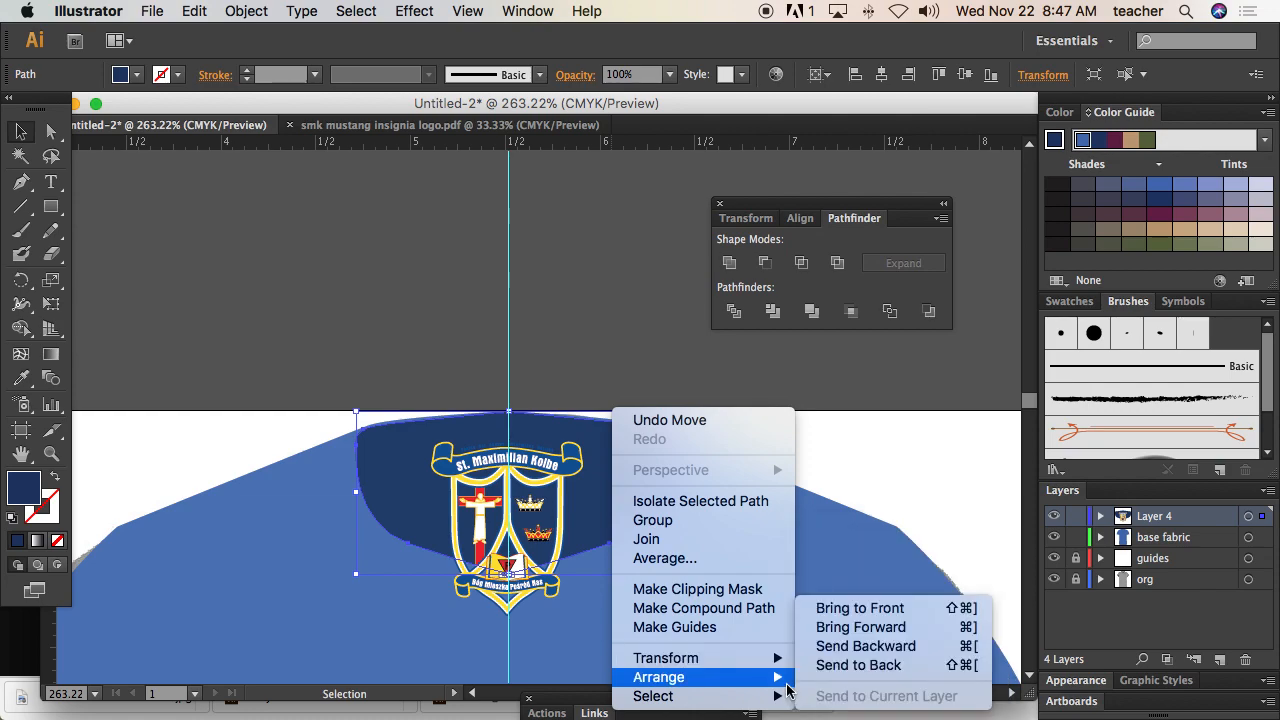
pyautogui.click(838, 608)
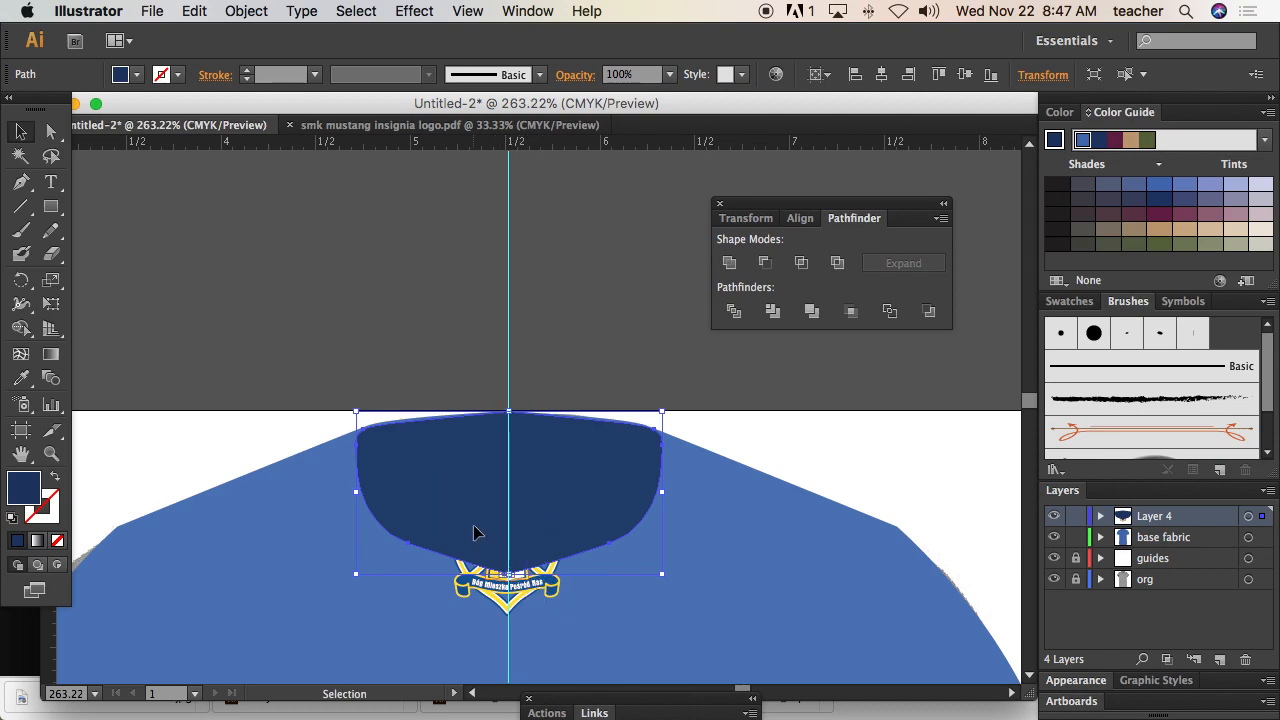
# Step: Hide the guides layer and lock the base fabric layer
pyautogui.moveTo(503, 534); pyautogui.dragTo(463, 383)
pyautogui.click(1054, 558)
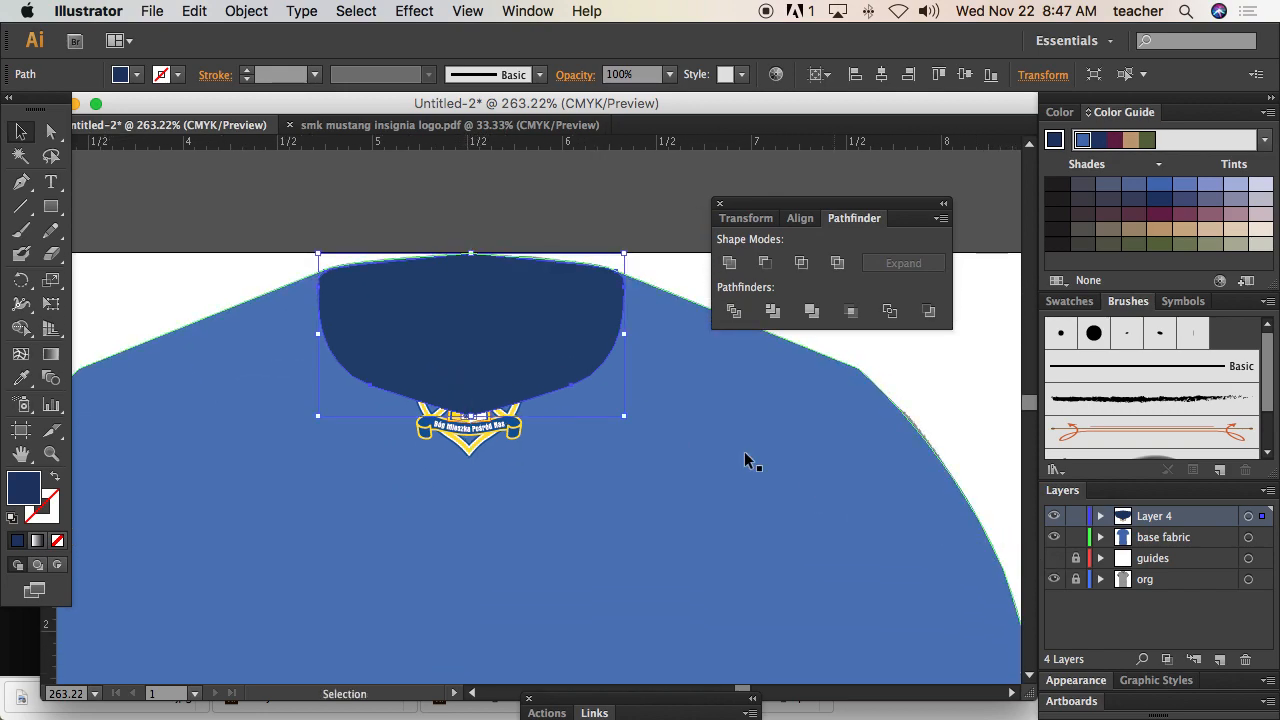
pyautogui.click(366, 235)
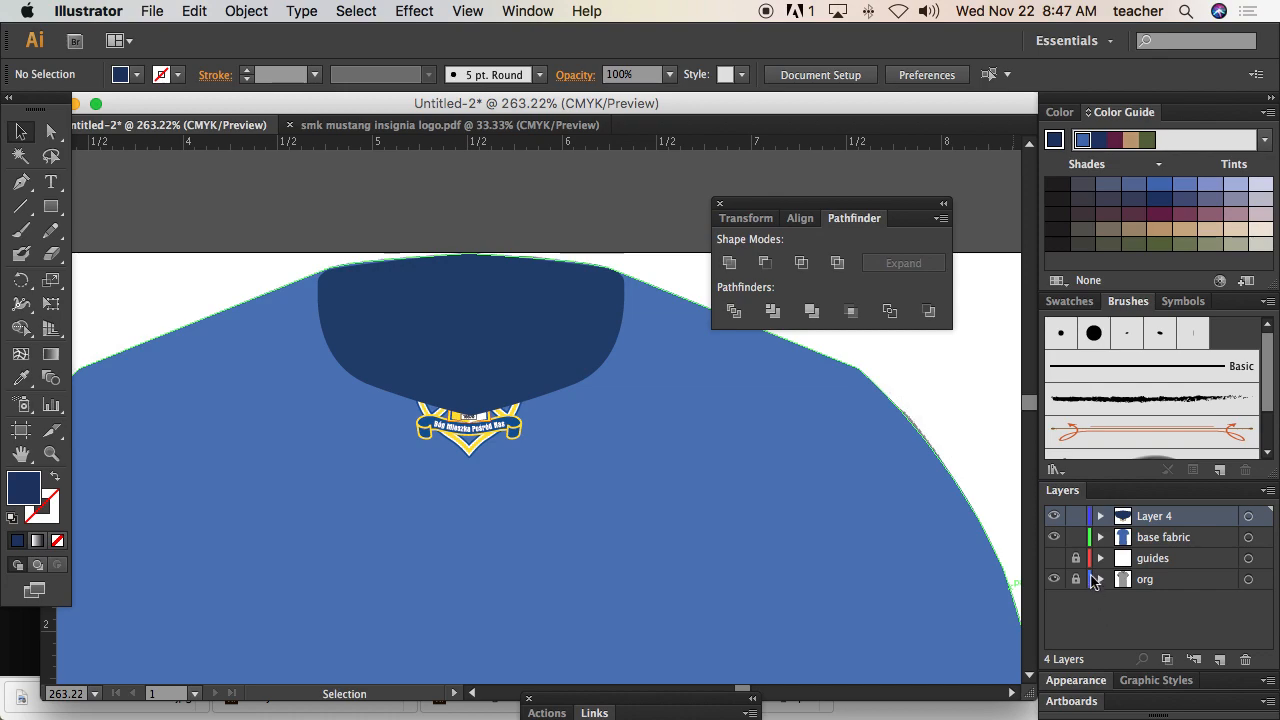
pyautogui.click(1076, 540)
pyautogui.moveTo(355, 287); pyautogui.dragTo(673, 451)
pyautogui.click(573, 208)
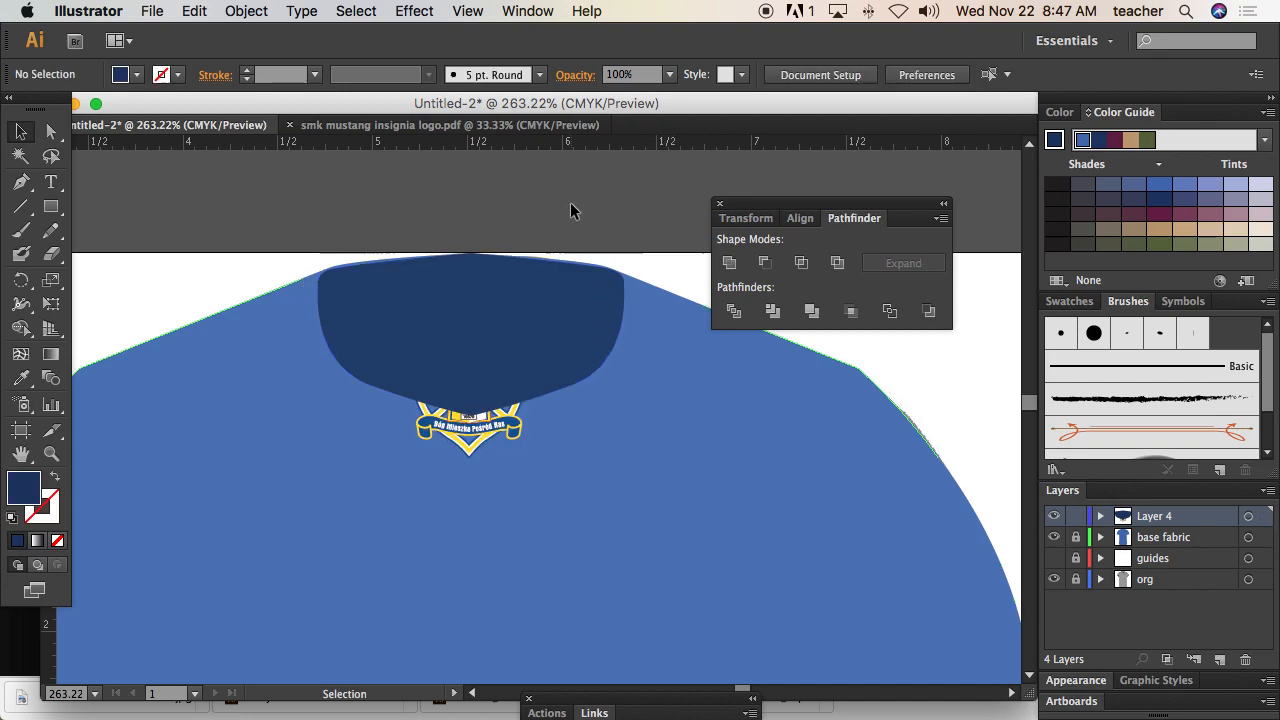
# Step: Try clipping the crest to the navy neck shape with a clipping mask, and release the mask again
pyautogui.click(575, 287)
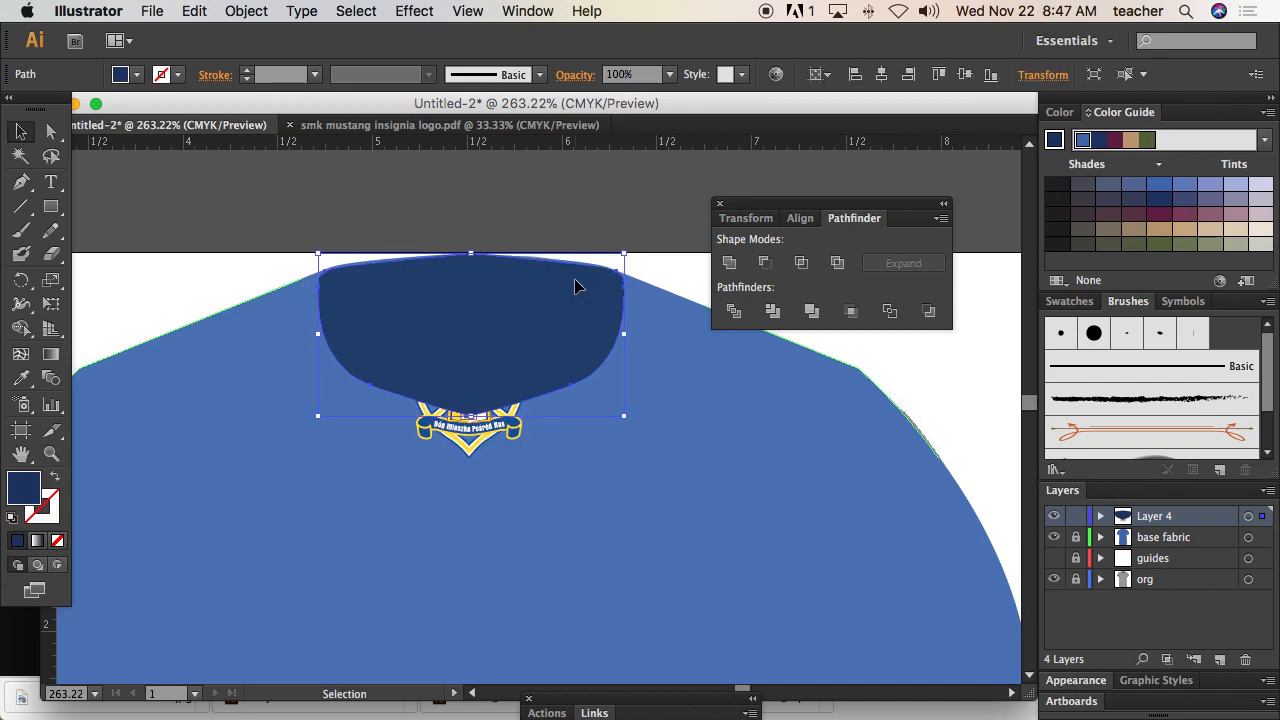
pyautogui.keyDown('shift'); pyautogui.click(492, 432); pyautogui.keyUp('shift')
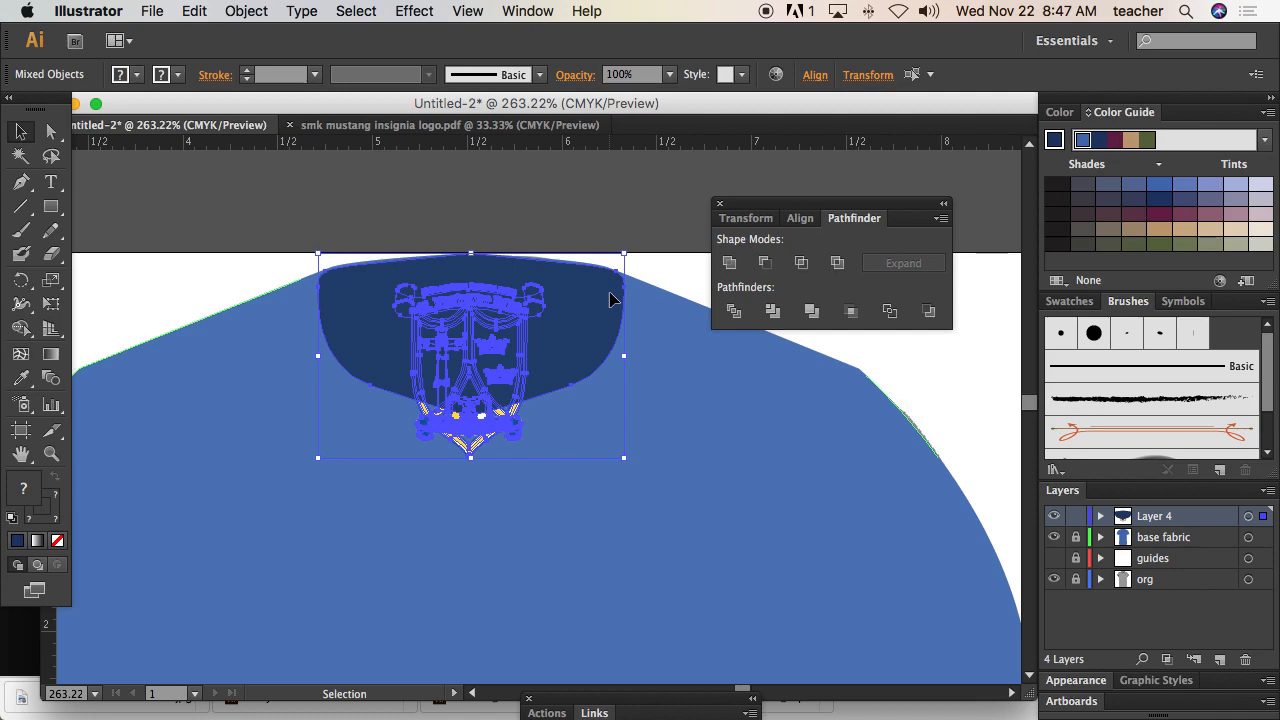
pyautogui.moveTo(405, 222); pyautogui.dragTo(585, 428)
pyautogui.click(258, 20)
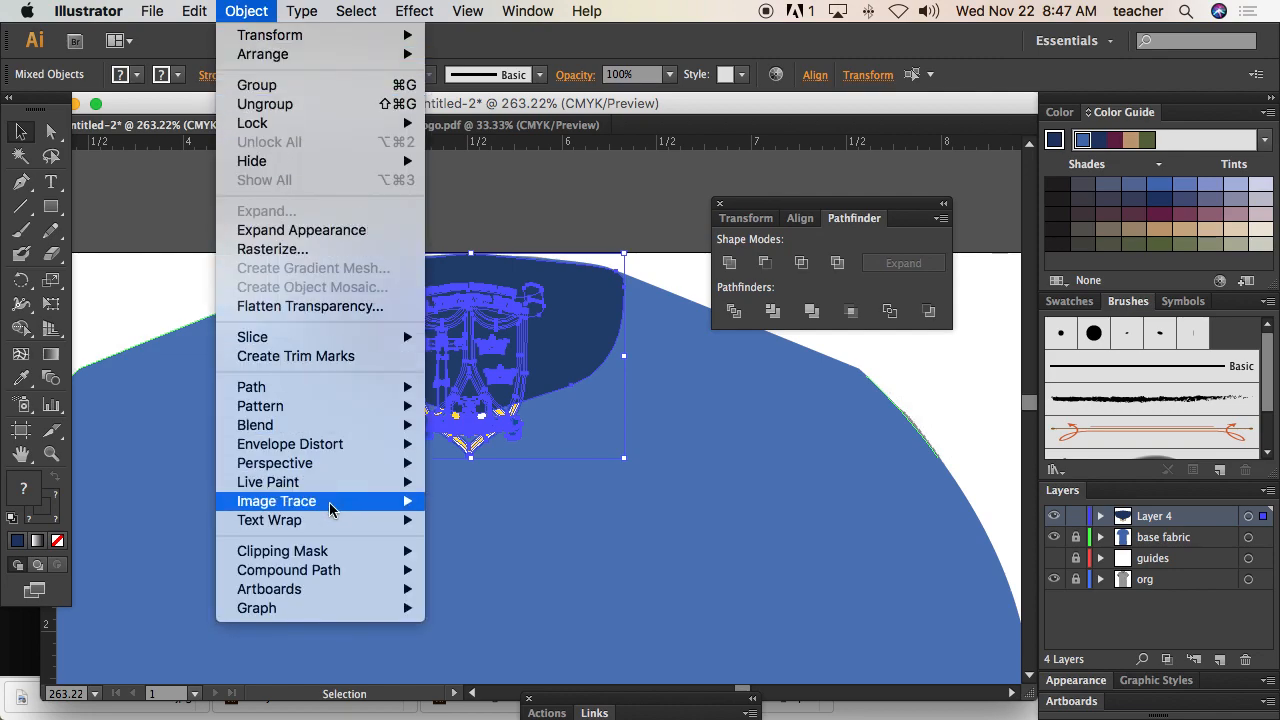
pyautogui.moveTo(350, 555)
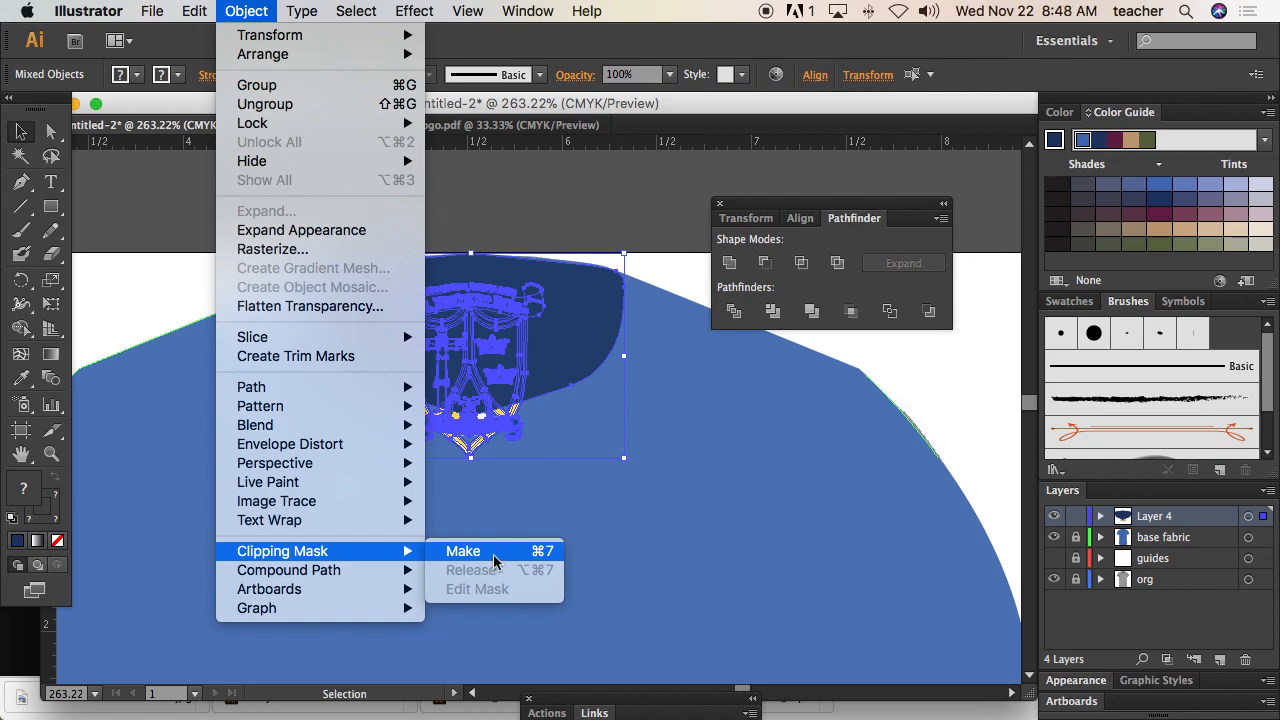
pyautogui.click(493, 562)
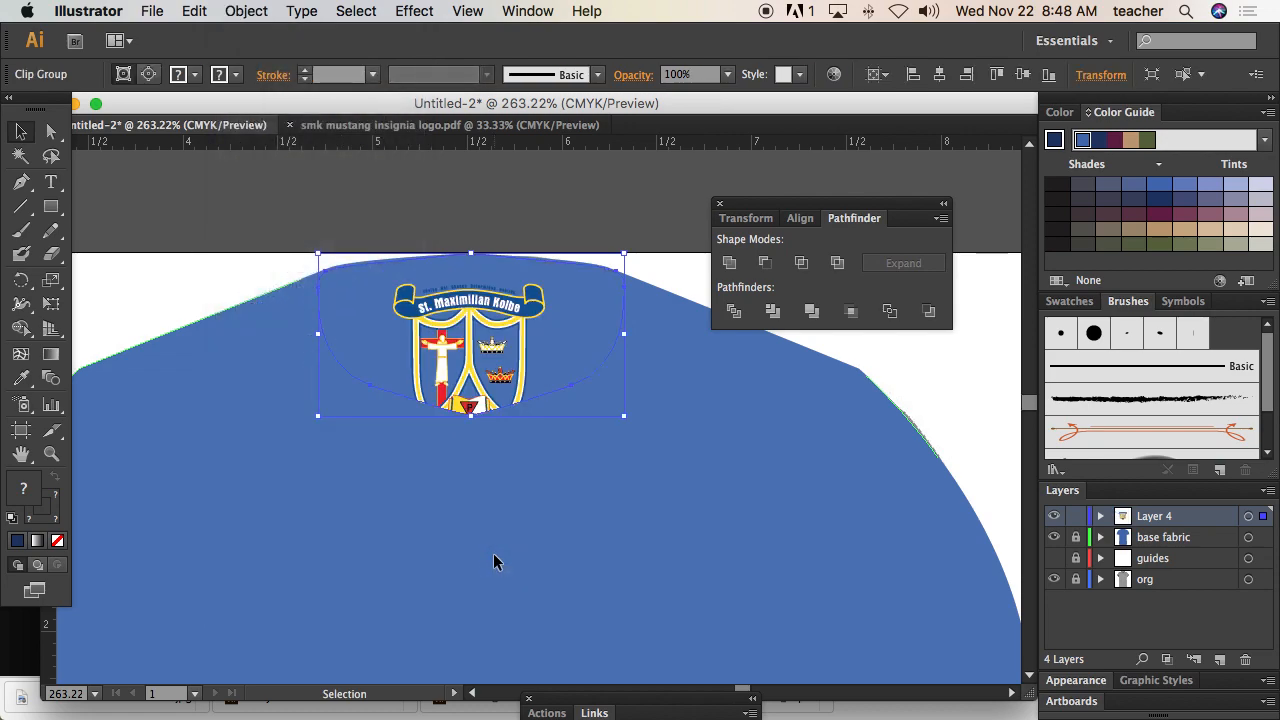
pyautogui.click(250, 14)
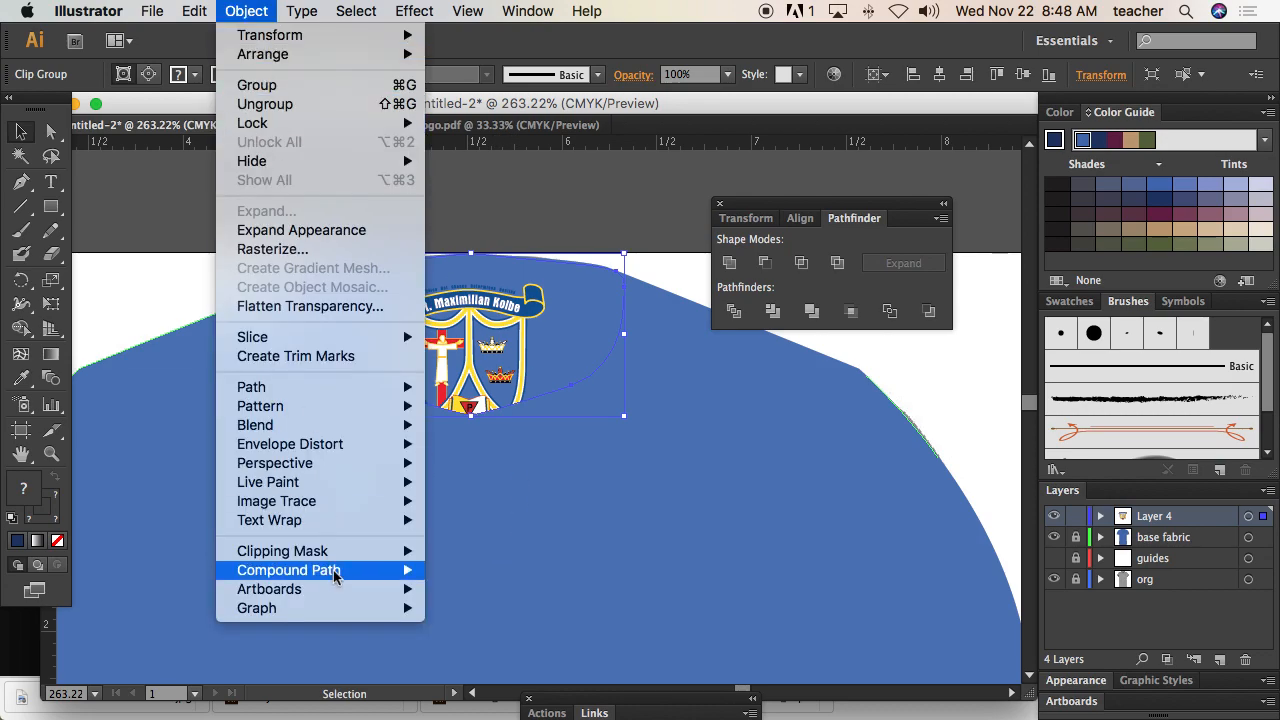
pyautogui.click(468, 573)
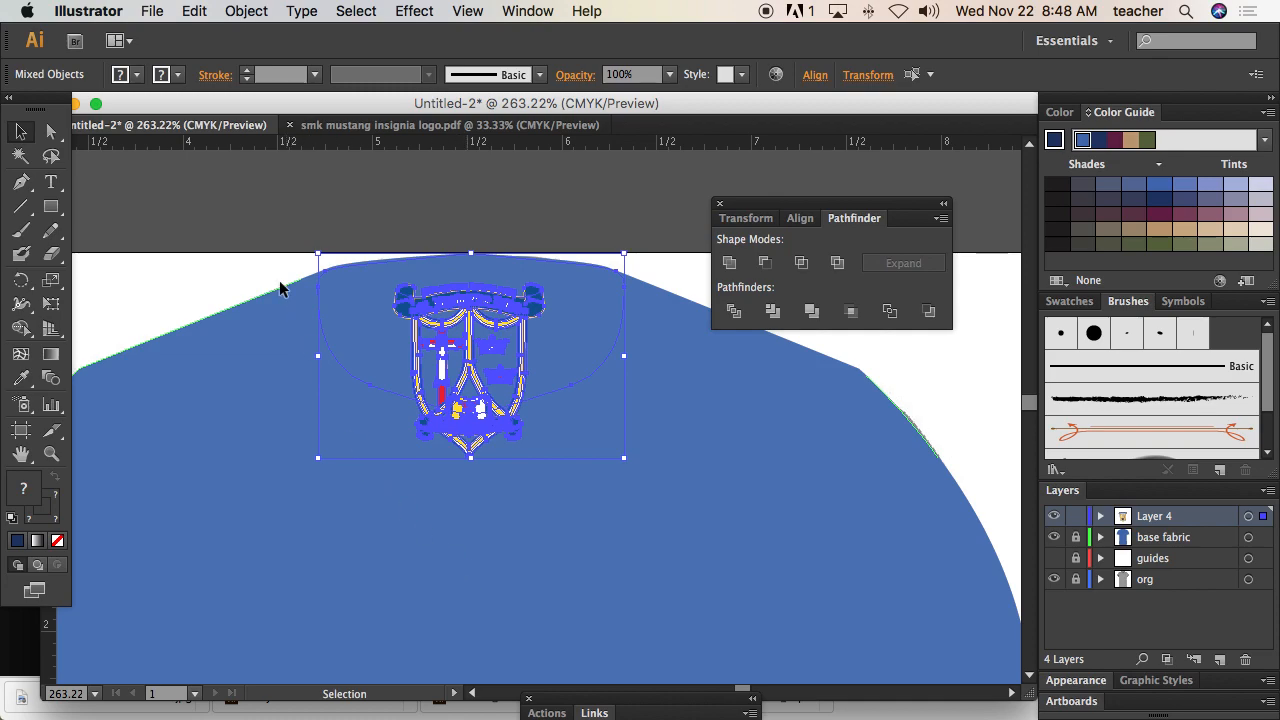
# Step: Scale the crest down slightly and clip it to the neck outline with a clipping mask
pyautogui.click(289, 284)
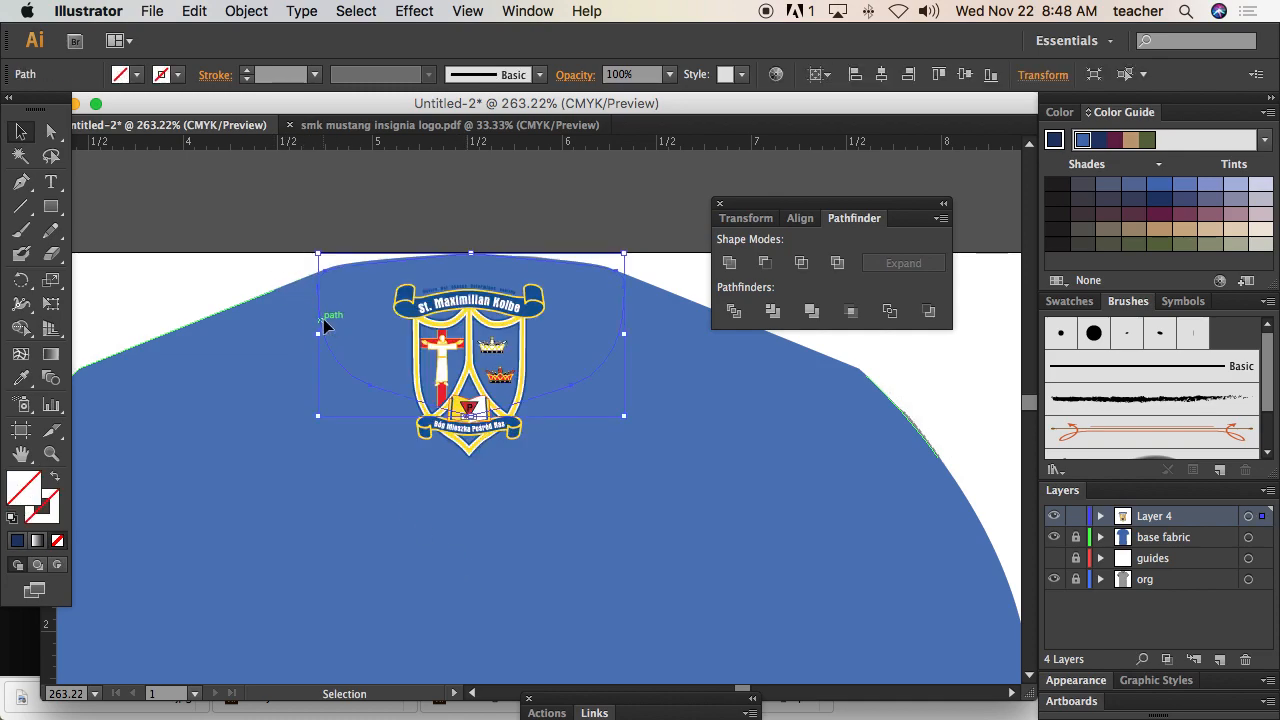
pyautogui.press('a')
pyautogui.press('v')
pyautogui.moveTo(358, 216); pyautogui.dragTo(474, 217)
pyautogui.click(505, 292)
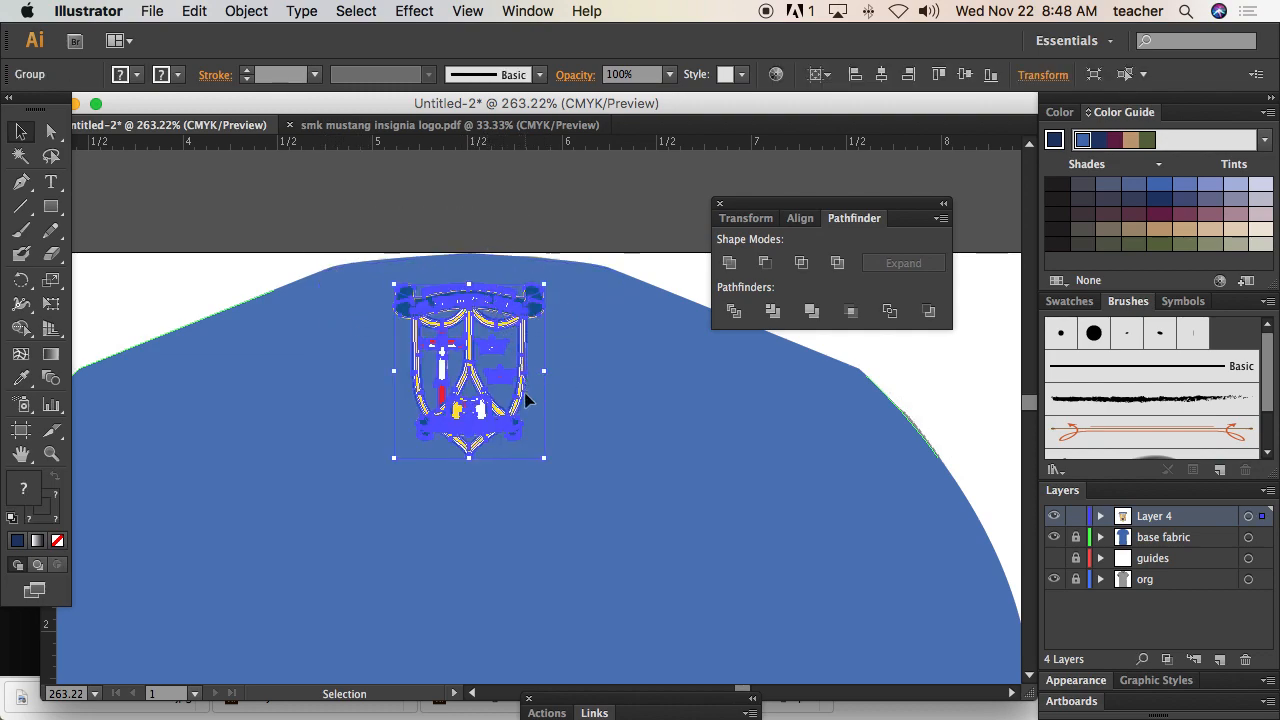
pyautogui.moveTo(543, 457); pyautogui.dragTo(533, 446)
pyautogui.click(443, 166)
pyautogui.moveTo(343, 222); pyautogui.dragTo(490, 422)
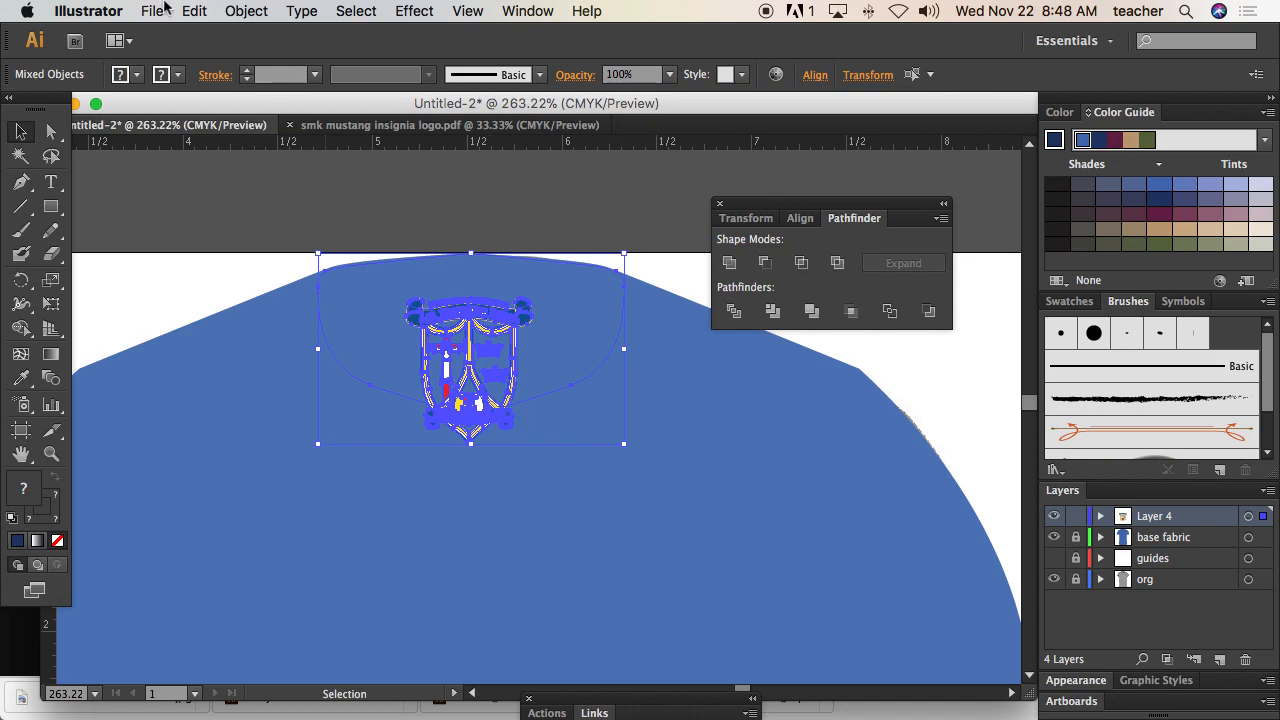
pyautogui.press('super+7')
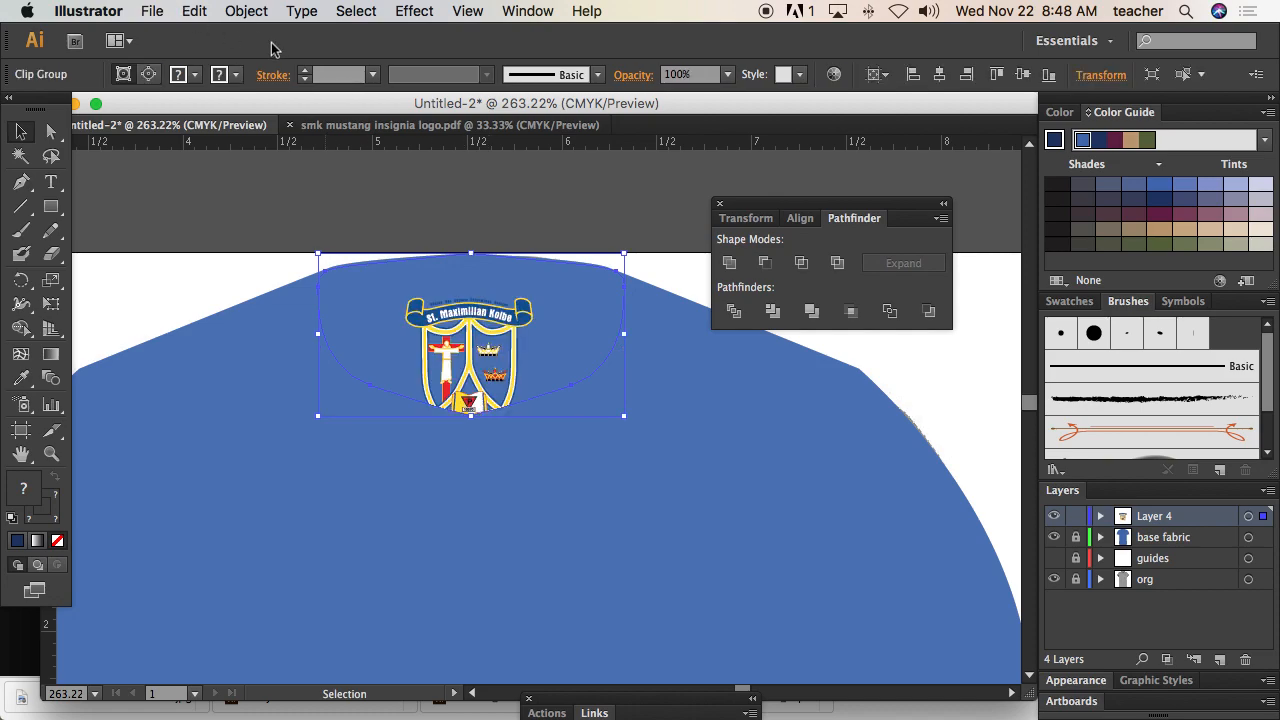
# Step: Paste a copy of the neck outline in front of the clipped crest and fill it with a lighter blue tint
pyautogui.press('super+f')
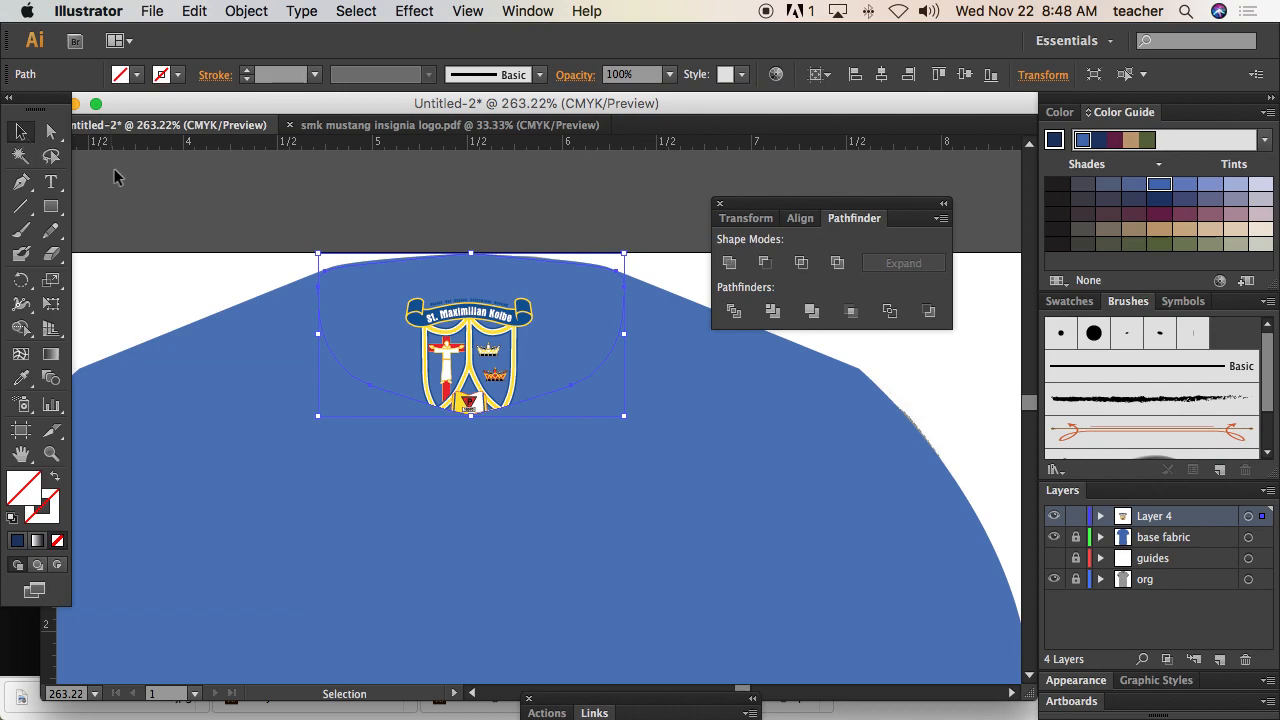
pyautogui.click(378, 345)
pyautogui.click(364, 334)
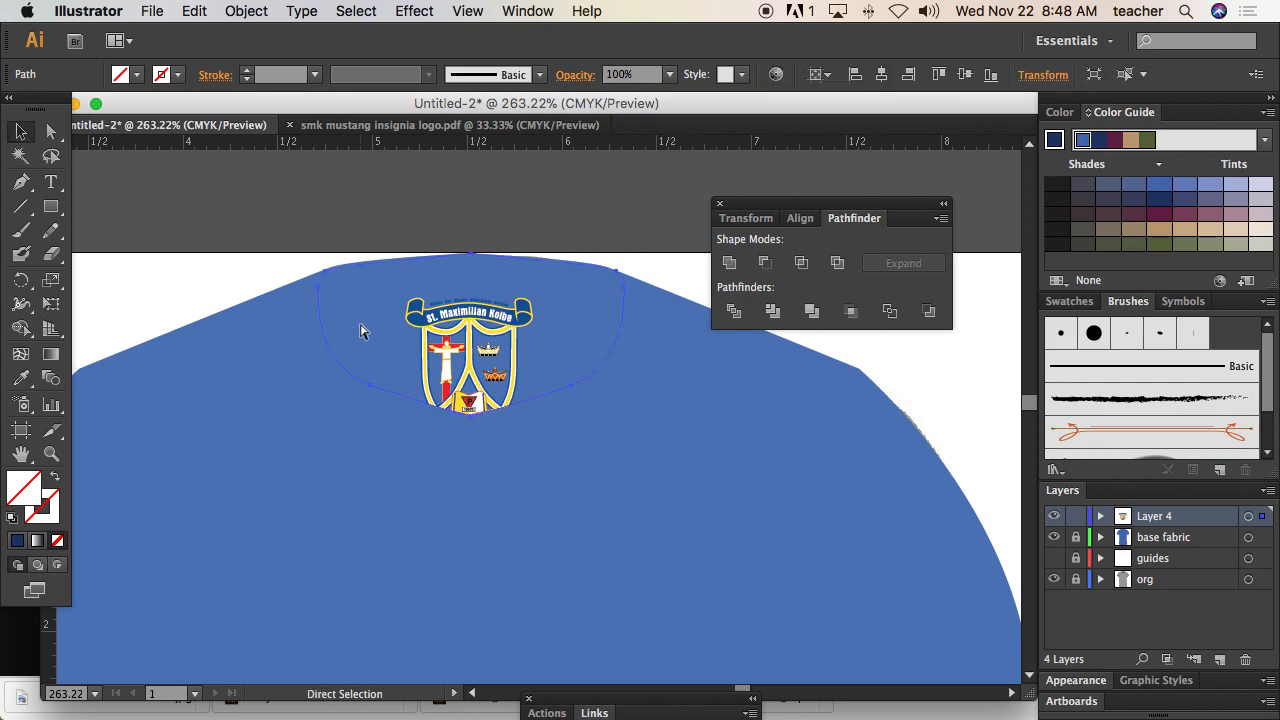
pyautogui.click(222, 276)
pyautogui.moveTo(320, 312); pyautogui.dragTo(252, 318)
pyautogui.press('super+z')
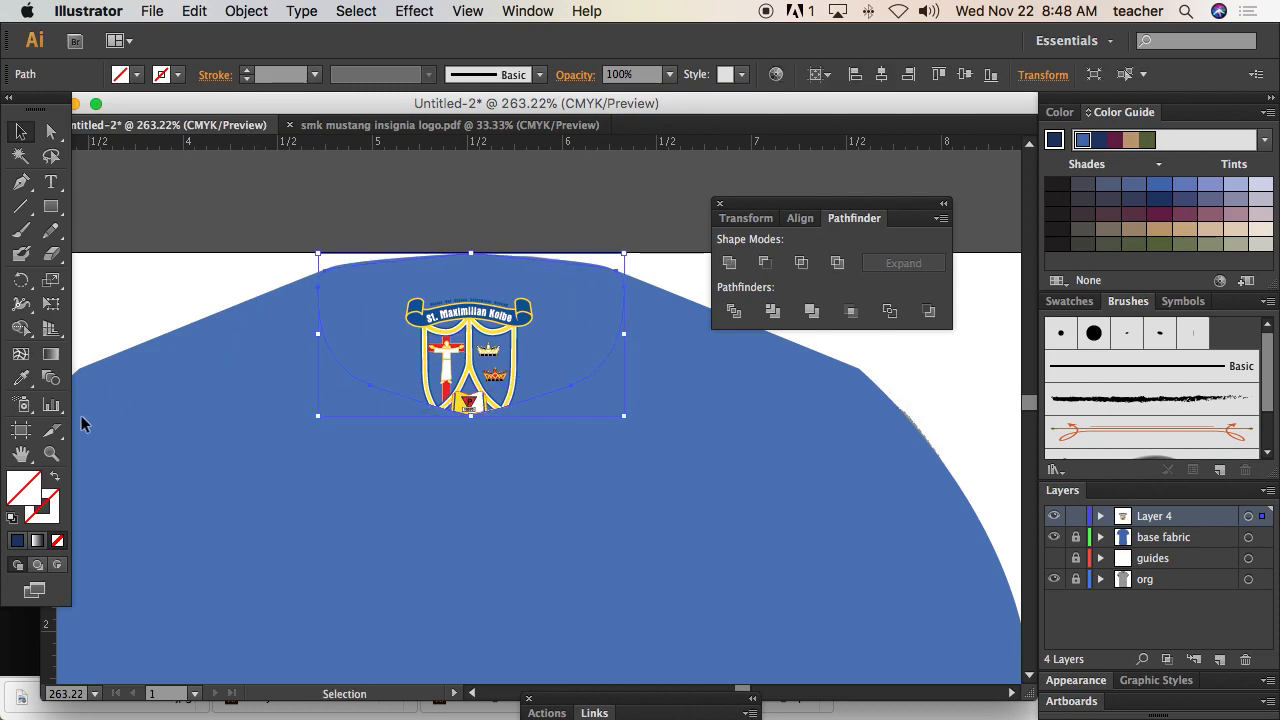
pyautogui.click(1160, 188)
pyautogui.click(1180, 188)
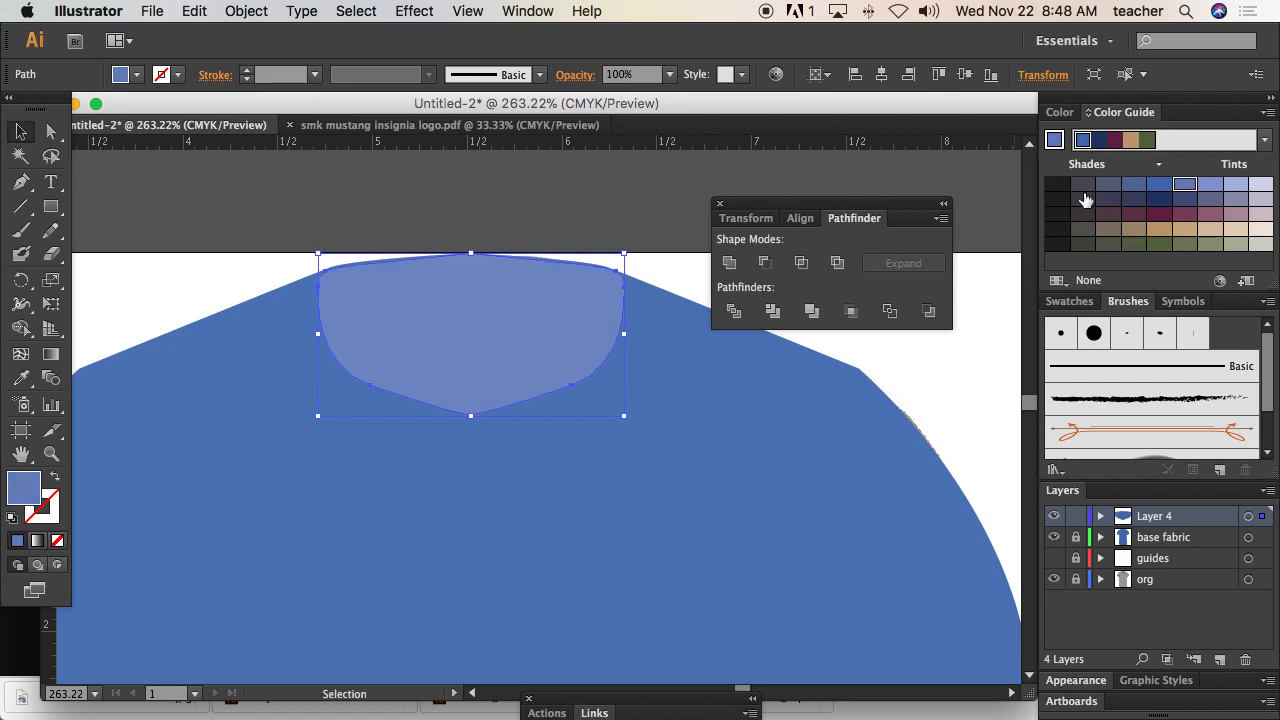
# Step: Send the light blue neck shape to the back of its layer, behind the clipped crest
pyautogui.rightClick(576, 308)
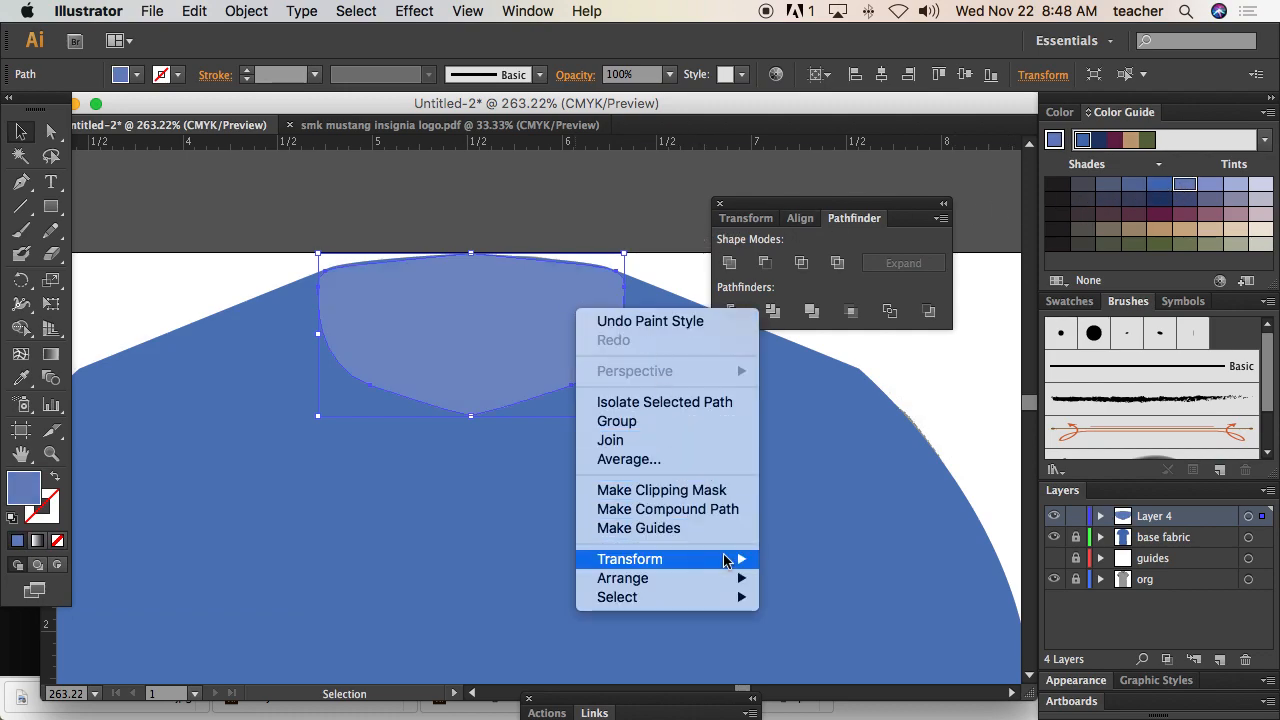
pyautogui.moveTo(700, 559)
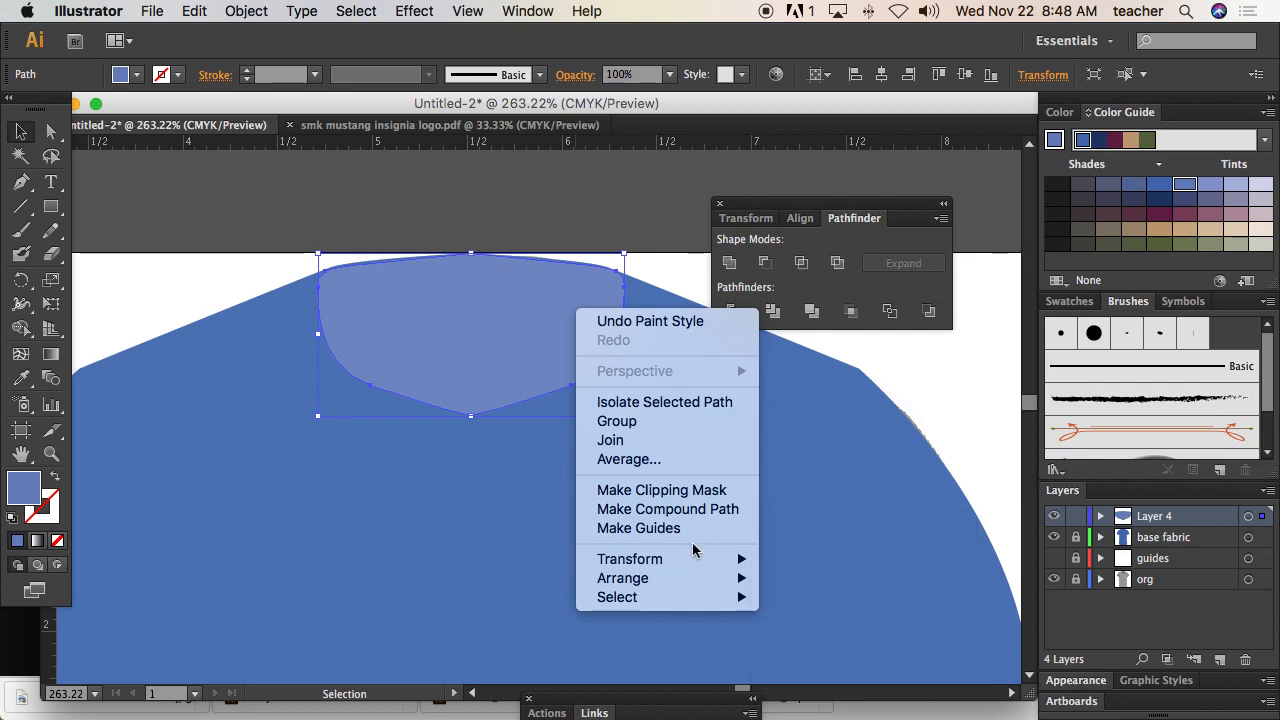
pyautogui.moveTo(735, 578)
pyautogui.click(846, 617)
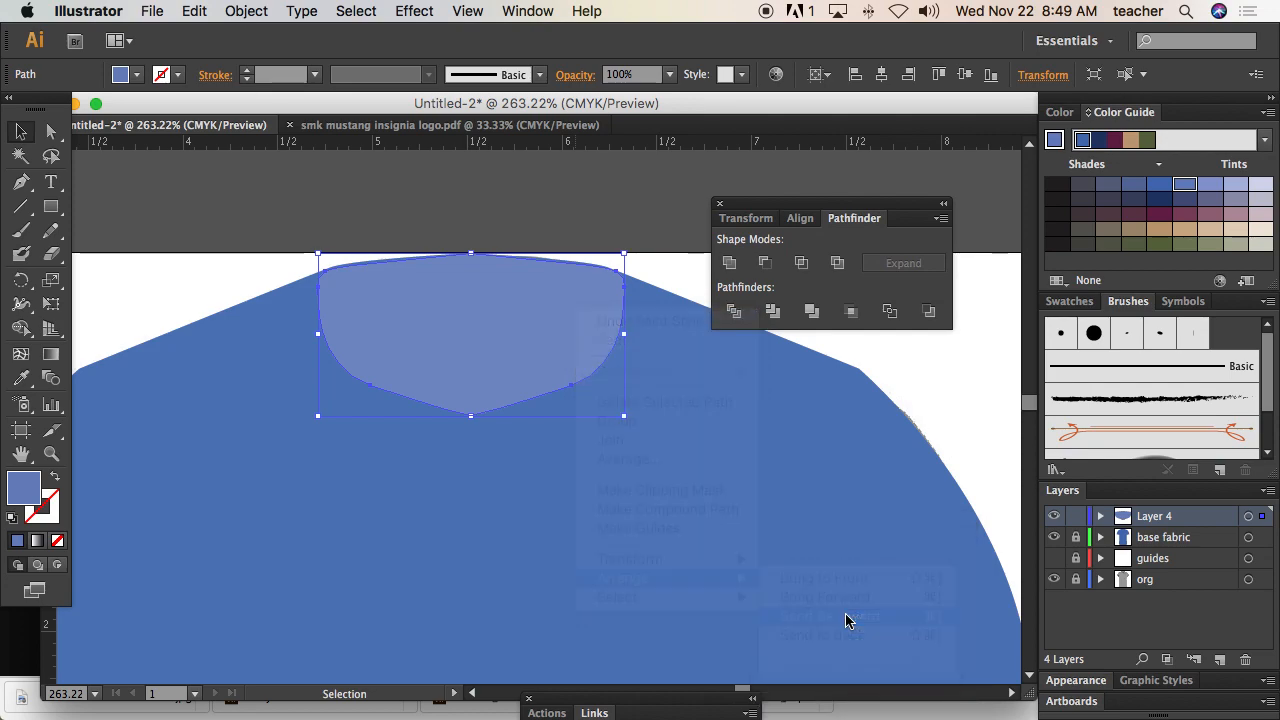
pyautogui.rightClick(571, 373)
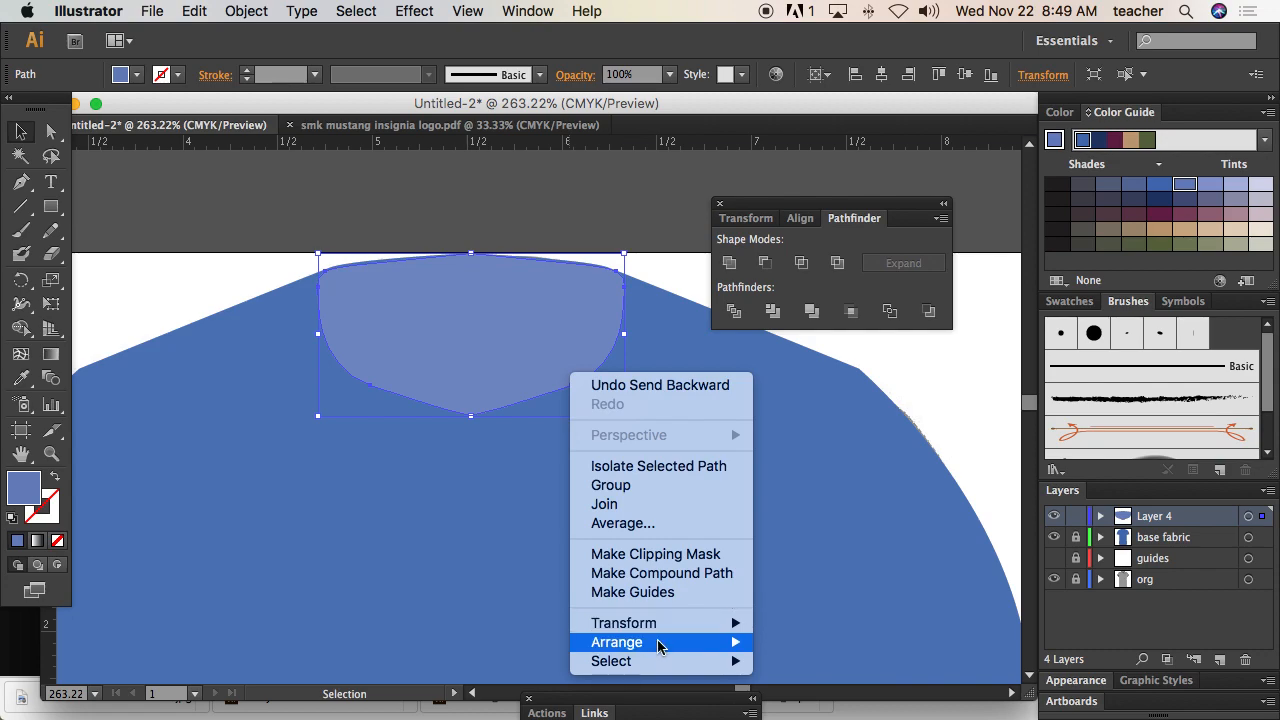
pyautogui.moveTo(657, 644)
pyautogui.click(805, 683)
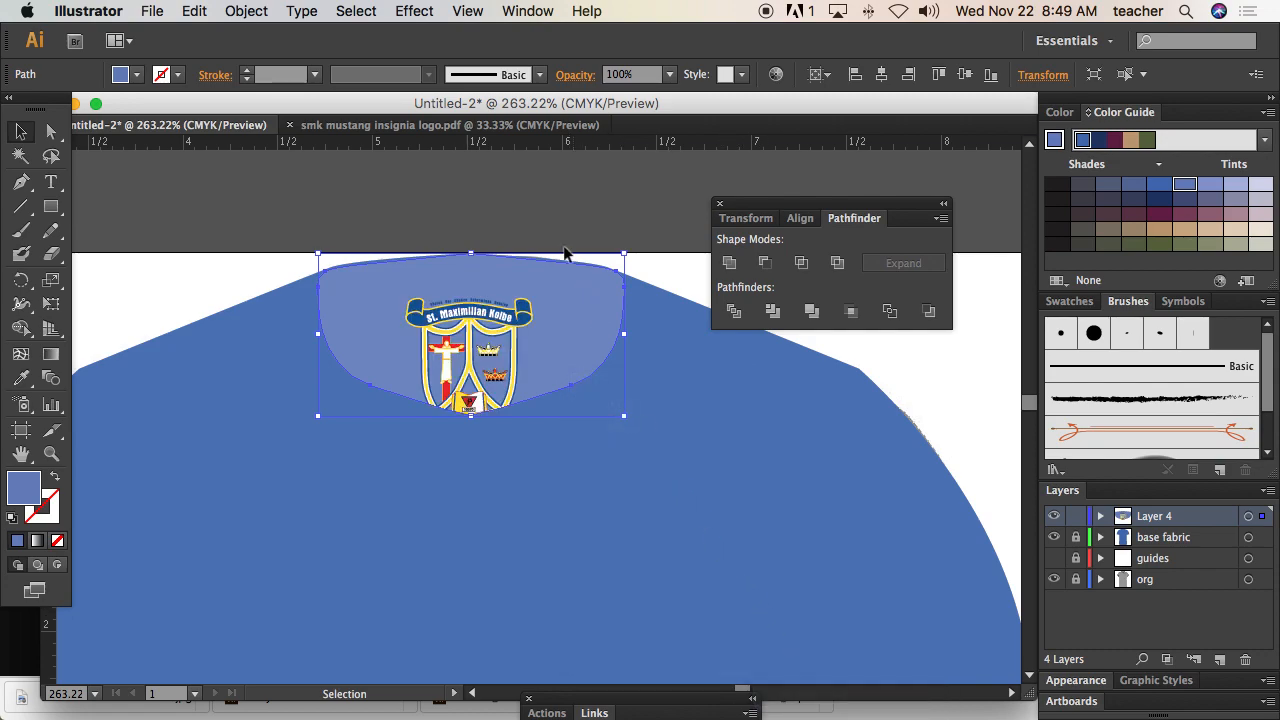
pyautogui.click(543, 201)
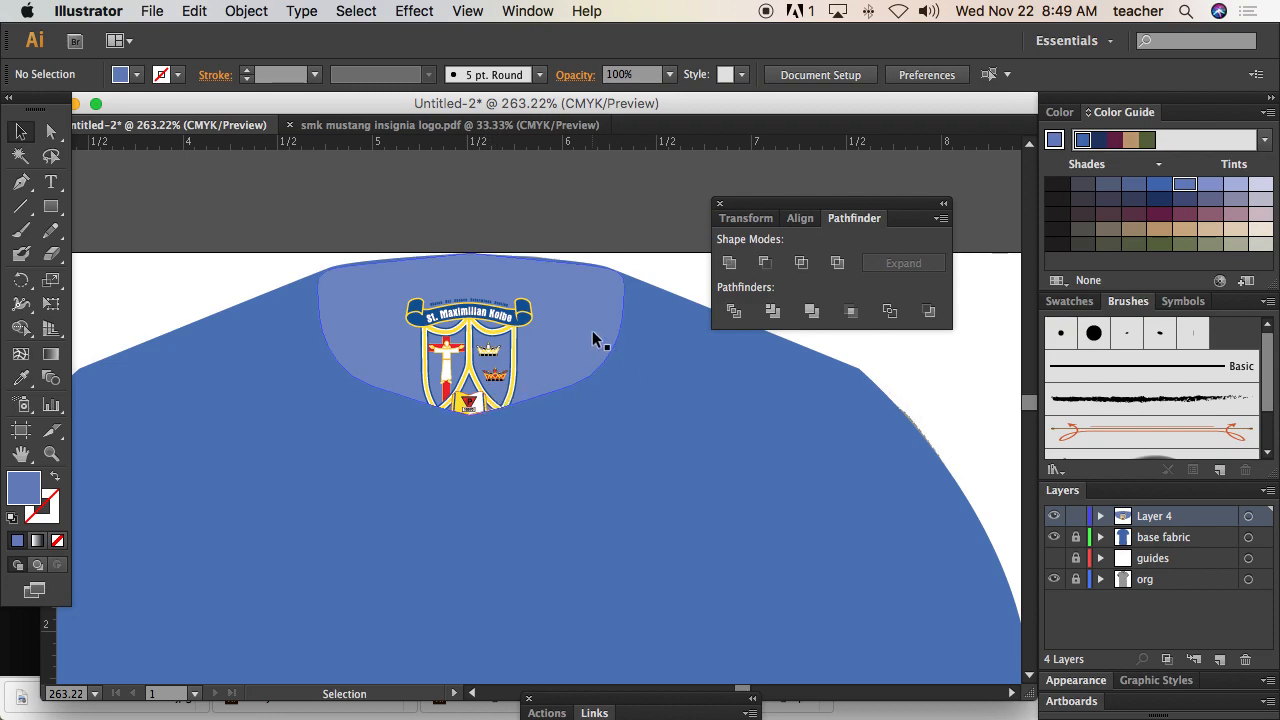
# Step: Move the light blue neck shape and the clipped crest aside one at a time, undoing each move
pyautogui.moveTo(592, 330); pyautogui.dragTo(364, 285)
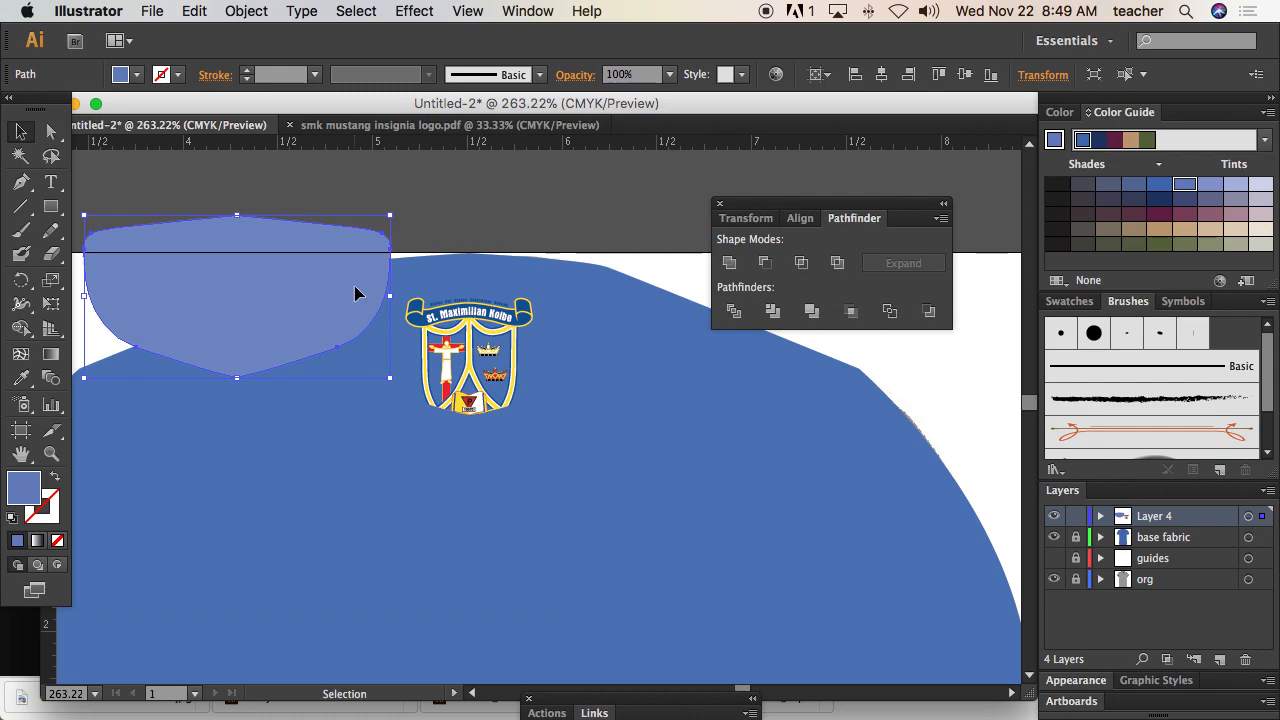
pyautogui.press('super+z')
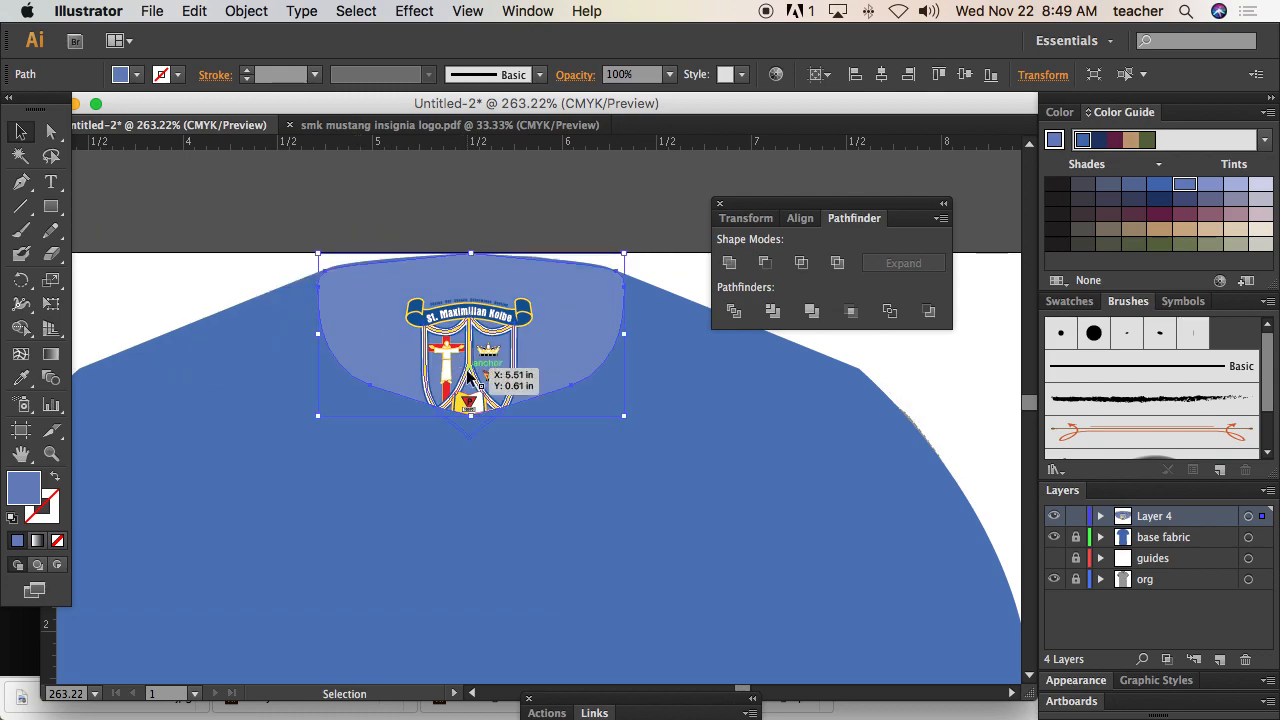
pyautogui.click(468, 370)
pyautogui.moveTo(468, 375); pyautogui.dragTo(342, 372)
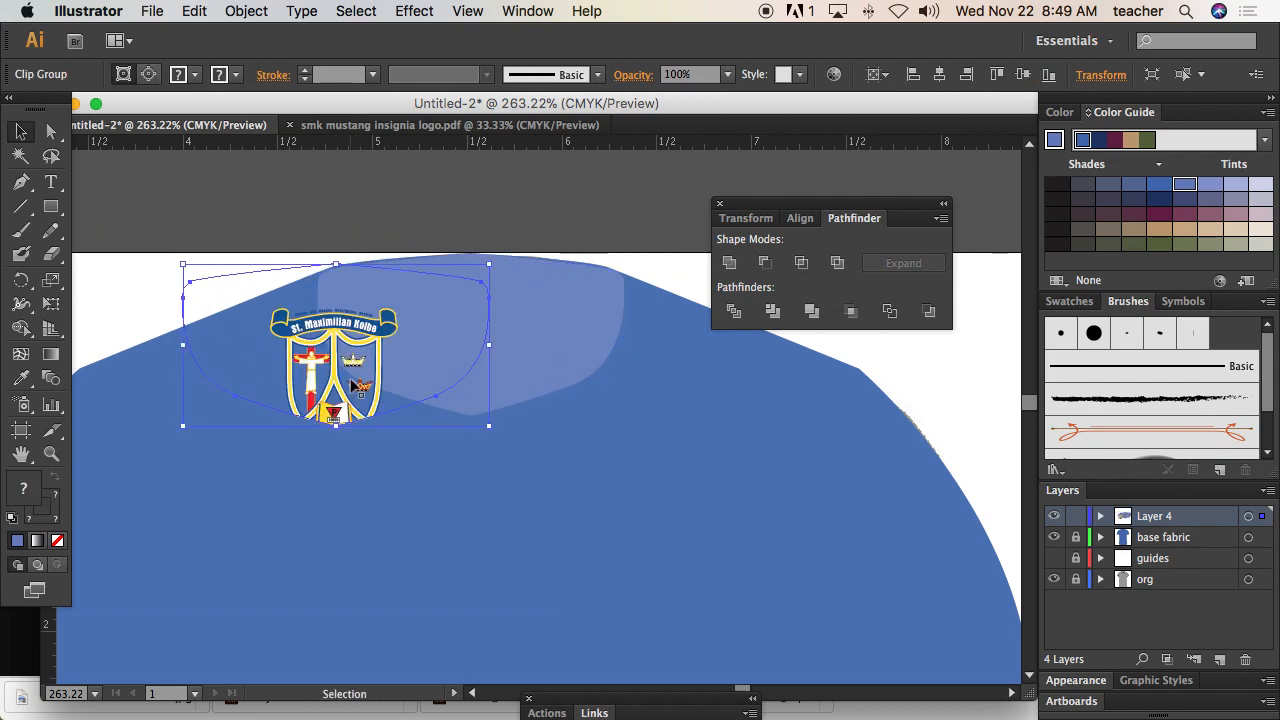
pyautogui.press('super+z')
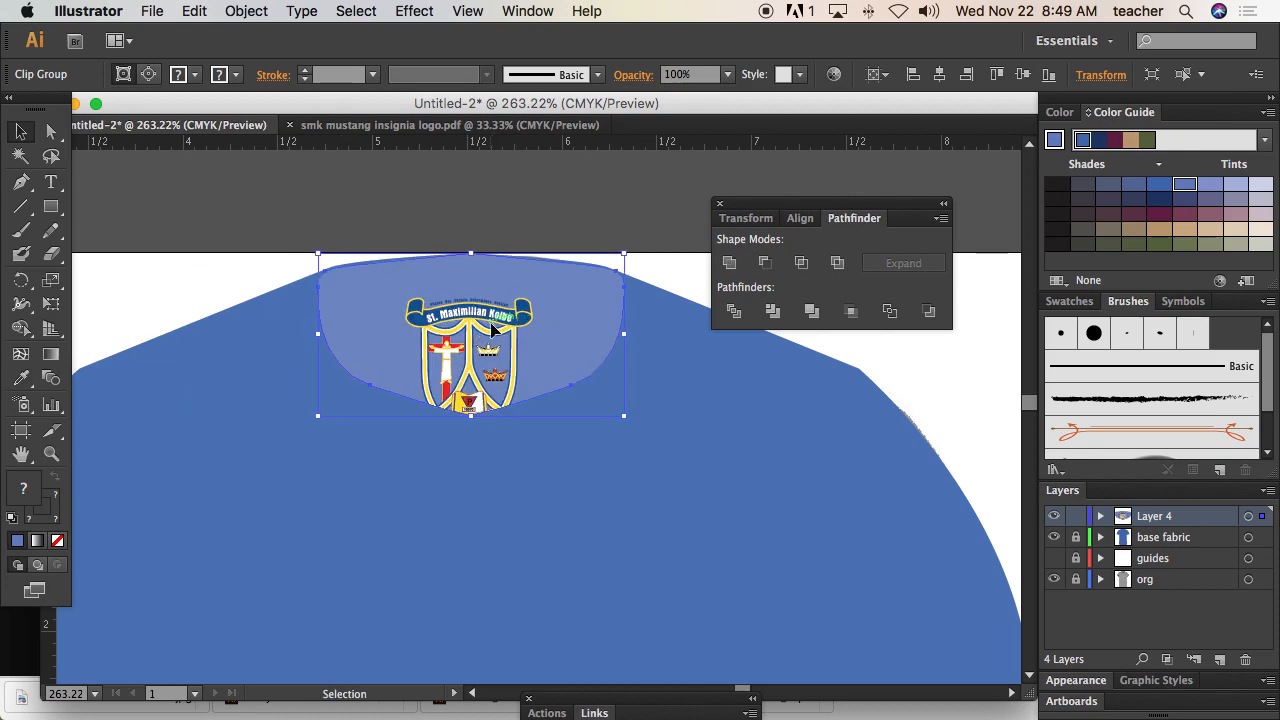
# Step: Draw a curved seam line with the Pen tool from the left shoulder corner to the armpit, with no fill and a light blue stroke
pyautogui.keyDown('alt'); pyautogui.click(510, 335); pyautogui.keyUp('alt')
pyautogui.scroll(-3, 500, 303)
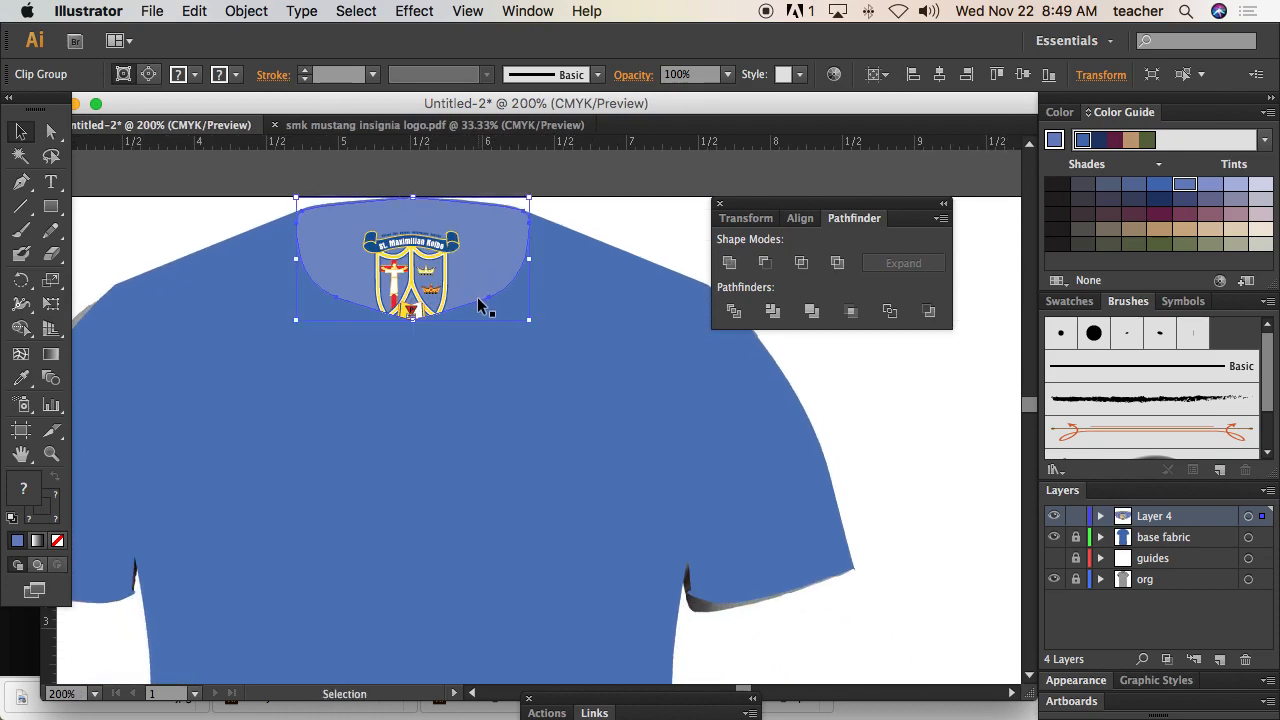
pyautogui.press('super+minus')
pyautogui.moveTo(447, 320); pyautogui.dragTo(508, 333)
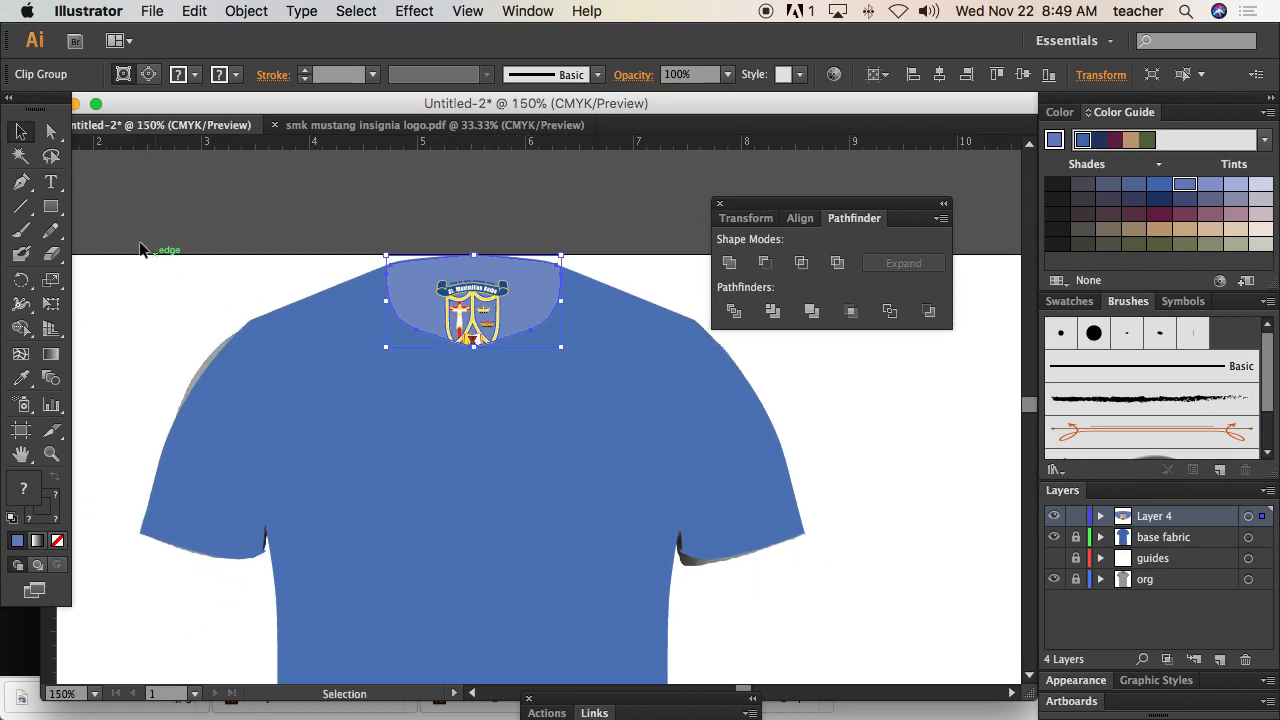
pyautogui.click(22, 182)
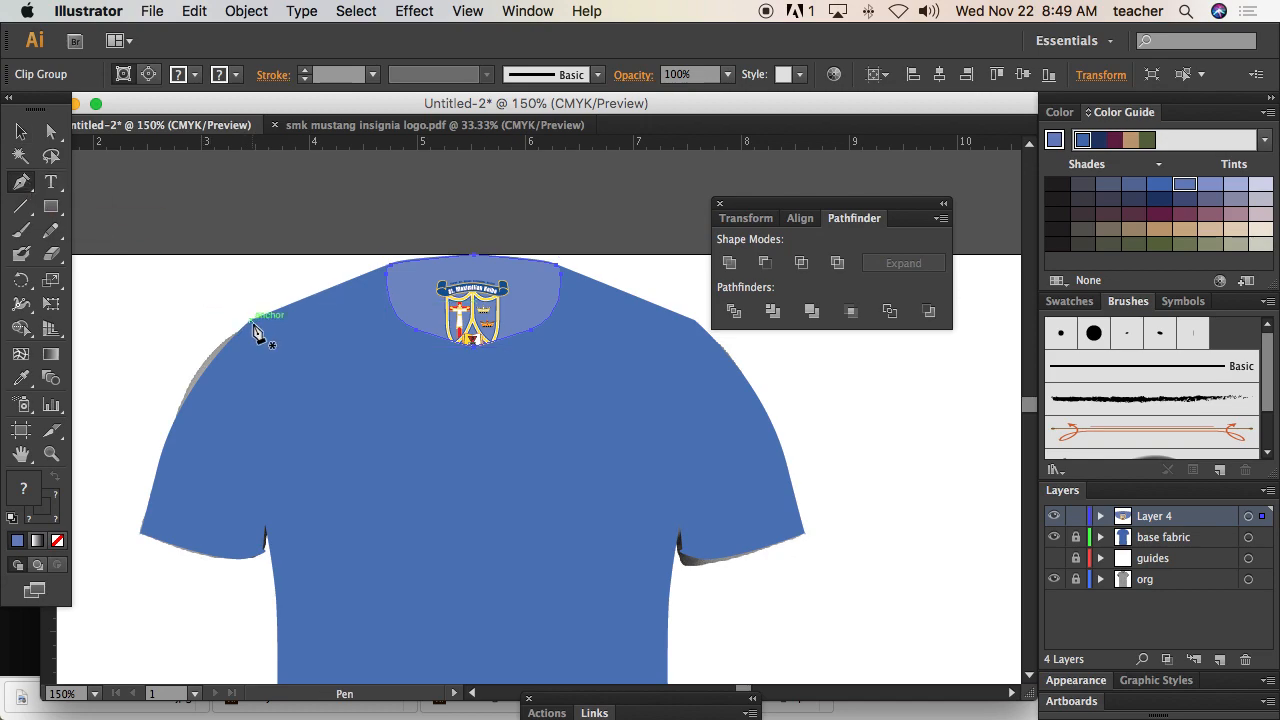
pyautogui.click(251, 321)
pyautogui.moveTo(265, 523); pyautogui.dragTo(253, 634)
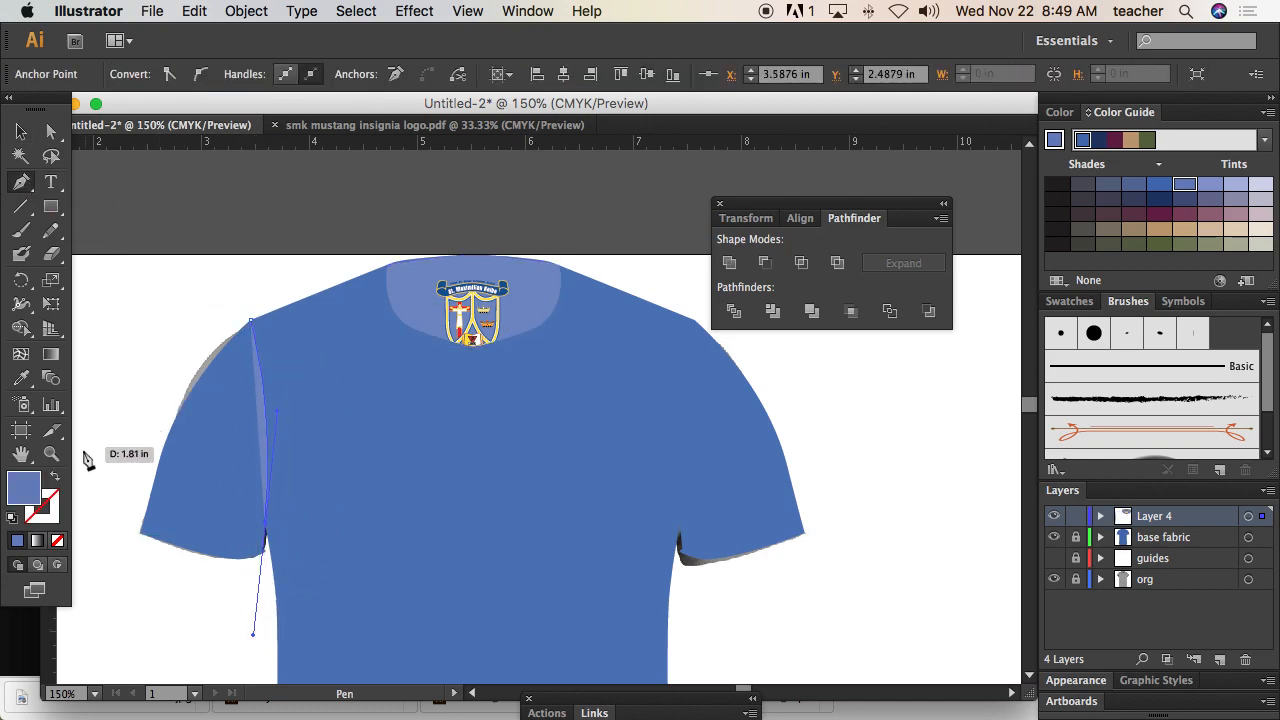
pyautogui.click(58, 473)
pyautogui.click(21, 131)
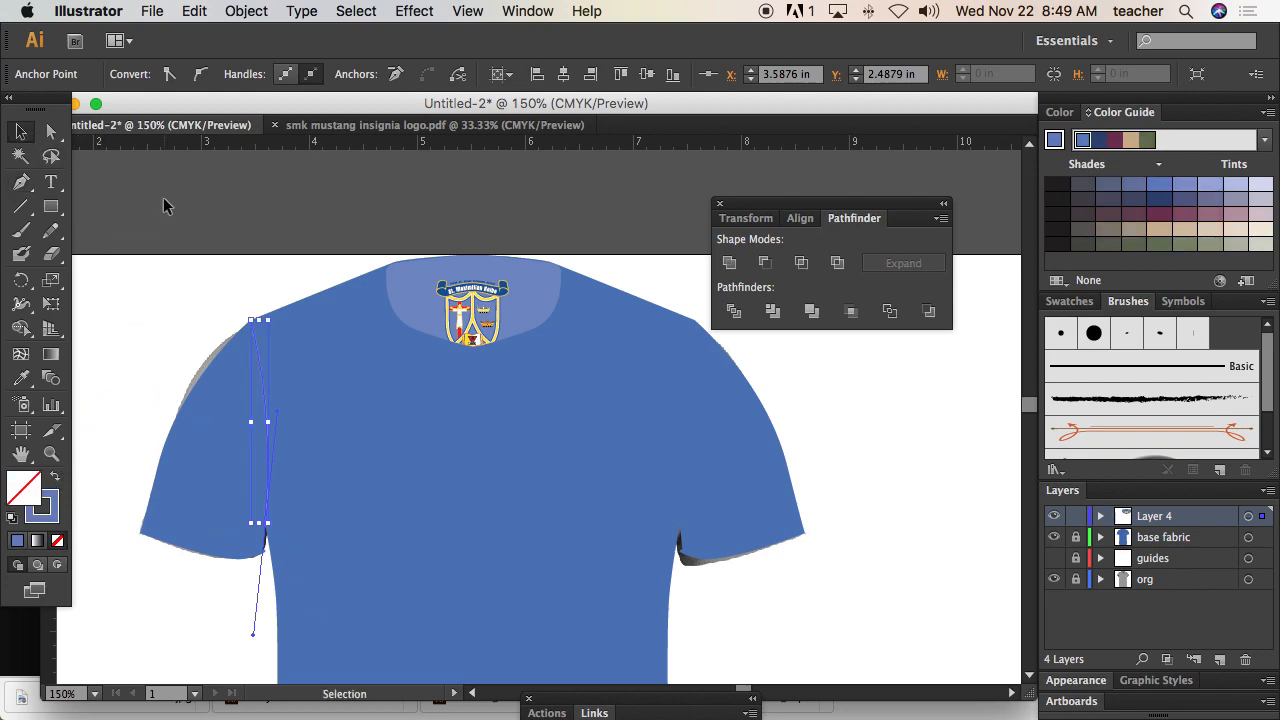
pyautogui.click(166, 200)
# Step: Create a reflected copy of the sleeve seam across the vertical axis and move one of the two seam lines to the right sleeve
pyautogui.click(268, 428)
pyautogui.rightClick(268, 428)
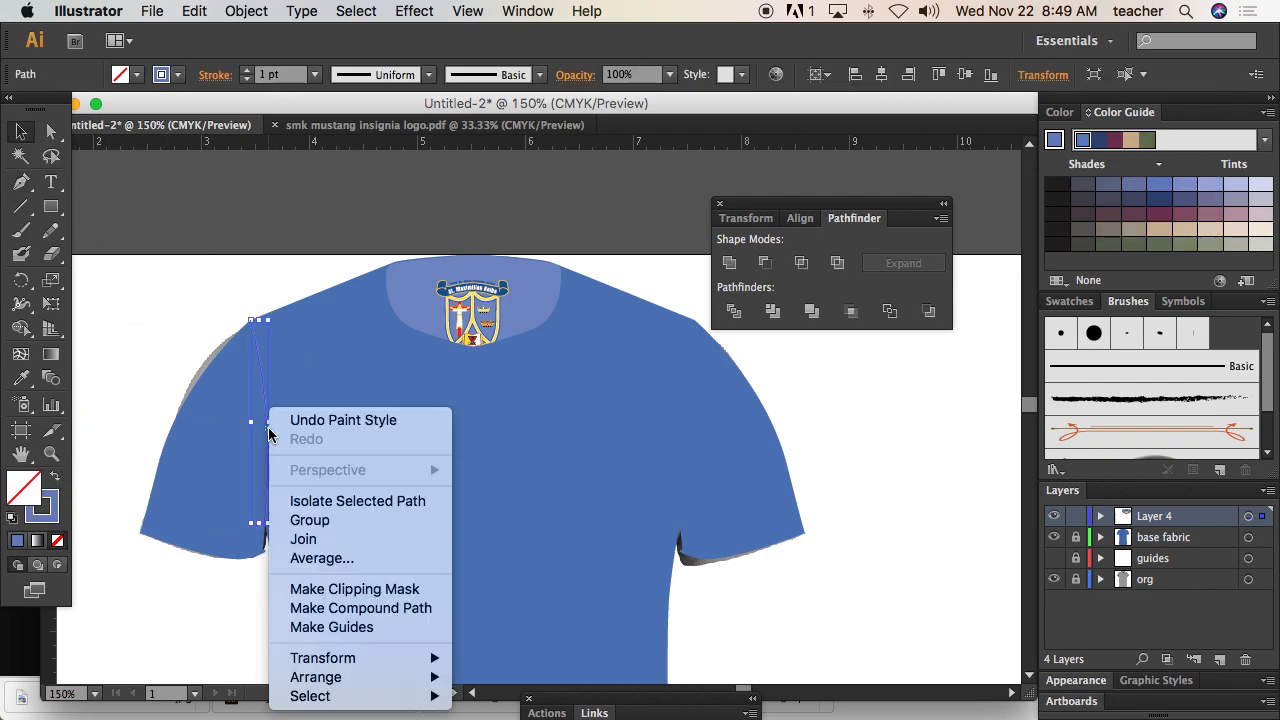
pyautogui.moveTo(386, 658)
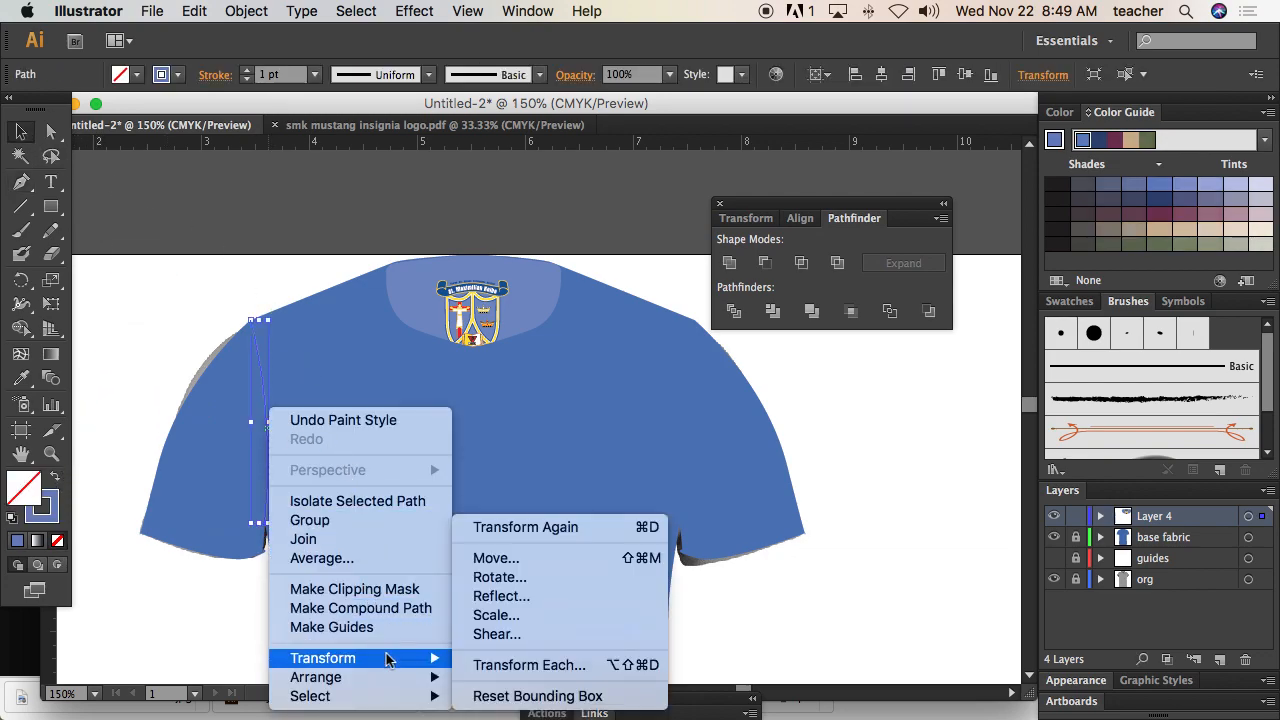
pyautogui.click(505, 596)
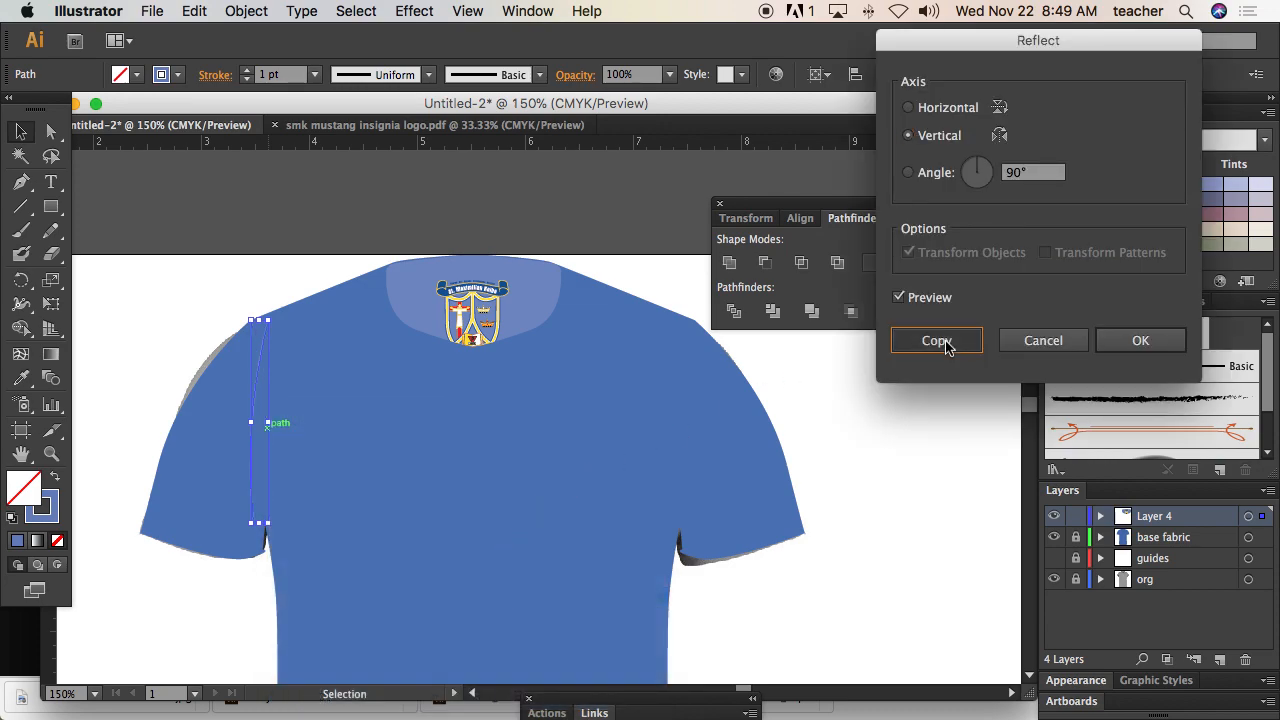
pyautogui.click(945, 340)
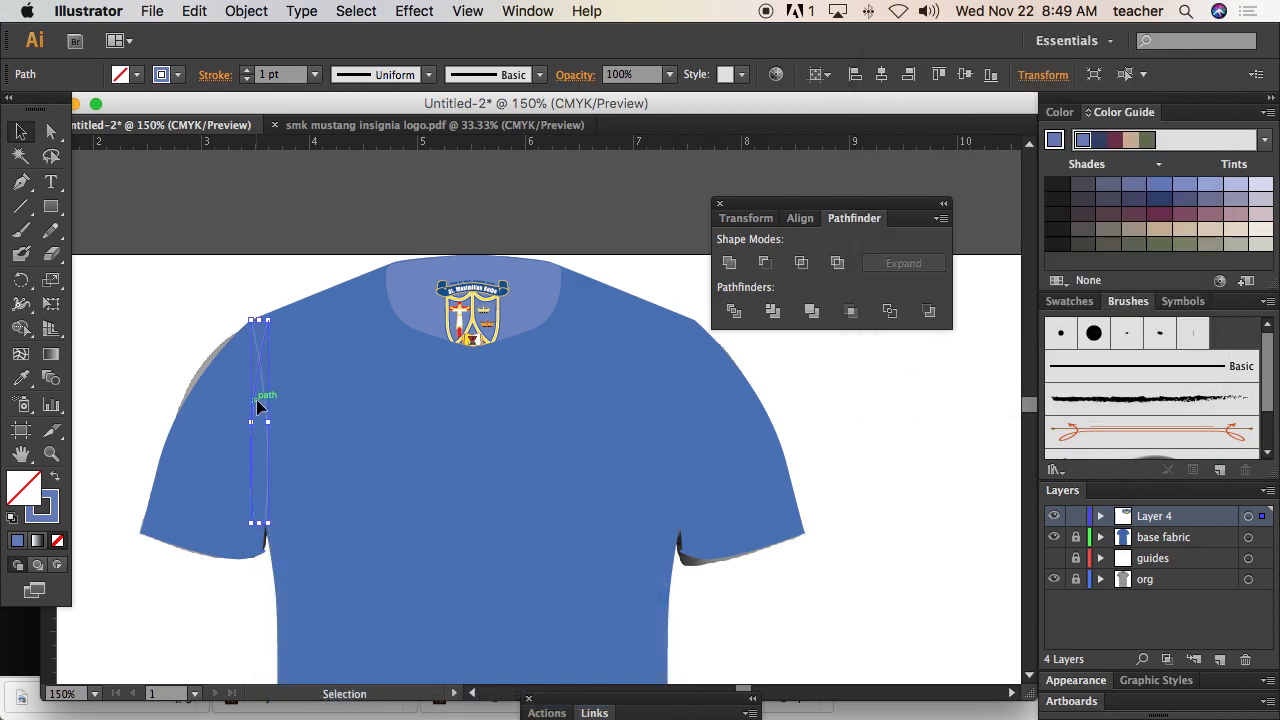
pyautogui.moveTo(256, 405); pyautogui.dragTo(679, 420)
pyautogui.click(845, 423)
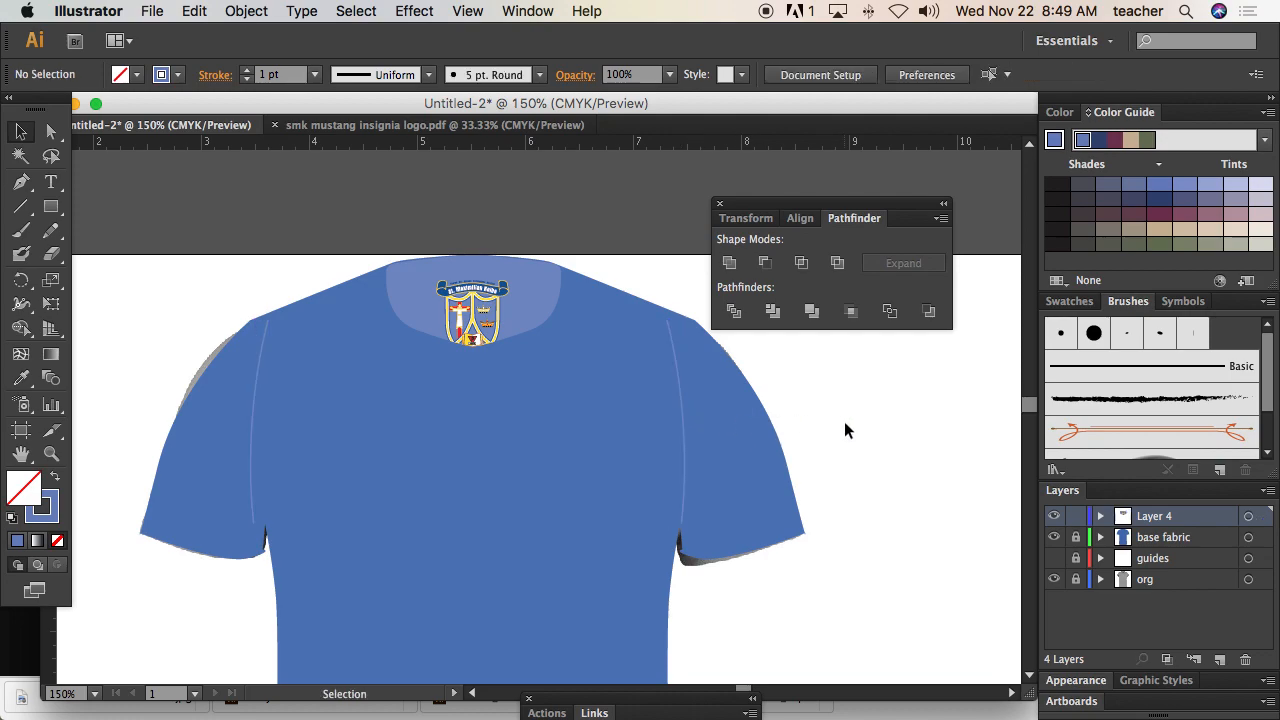